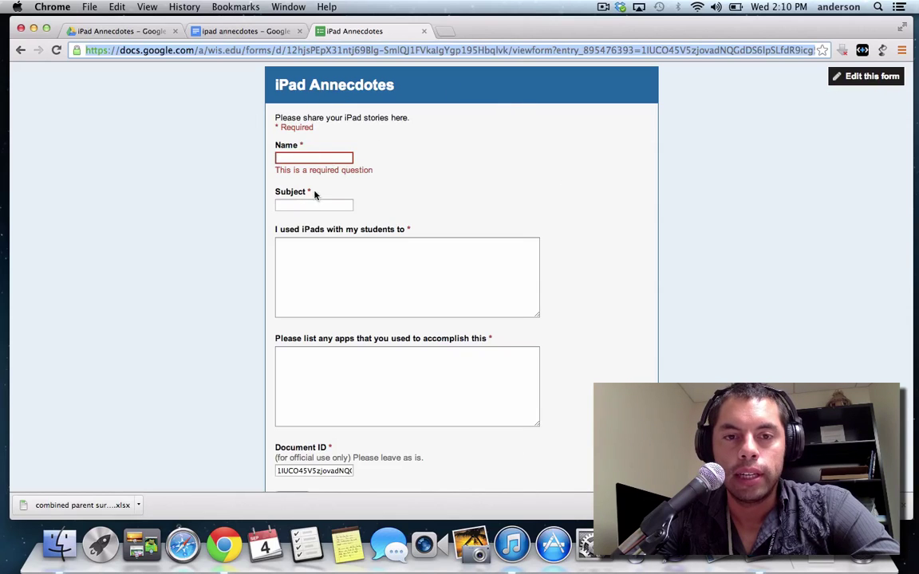
# Switch from the iPad Annecdotes form tab to the linked iPad Annecdotes document tab
pyautogui.click(265, 32)
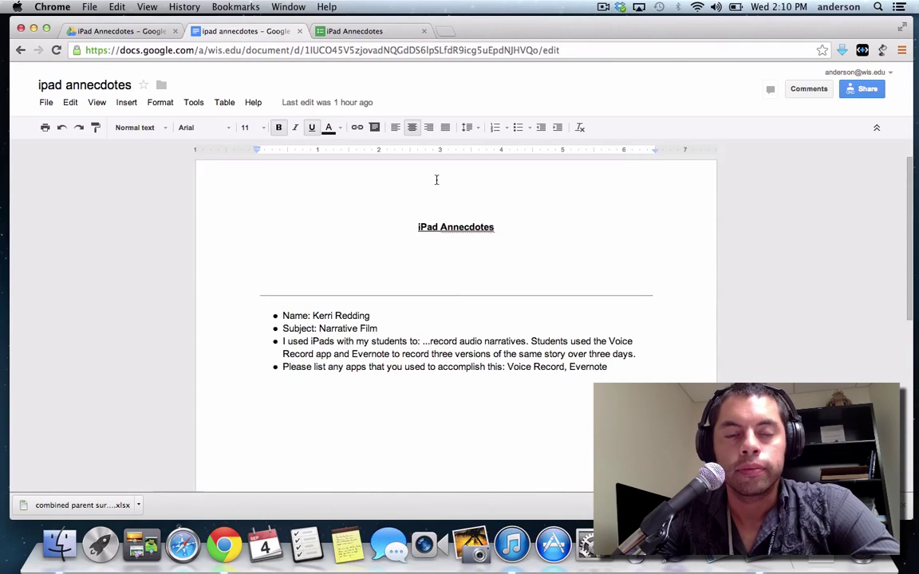
pyautogui.click(363, 32)
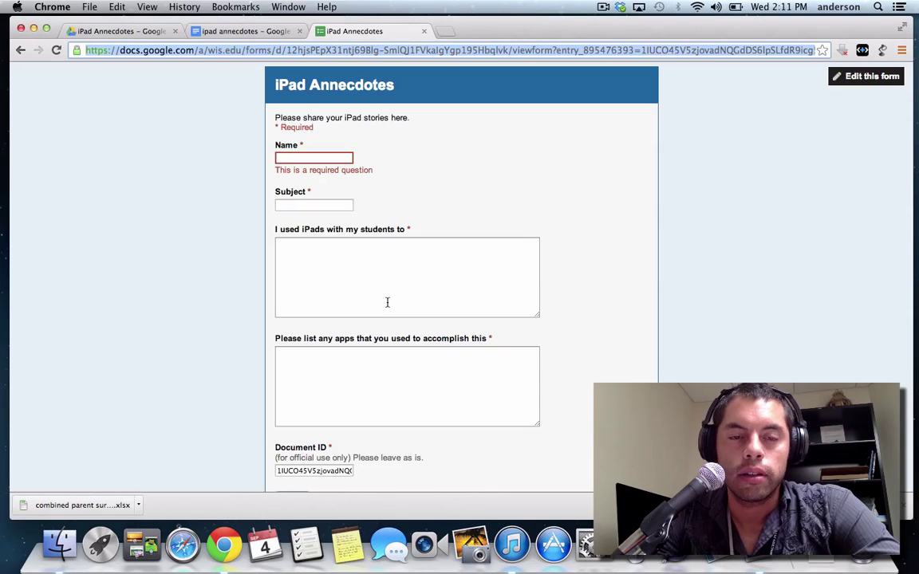
pyautogui.click(266, 33)
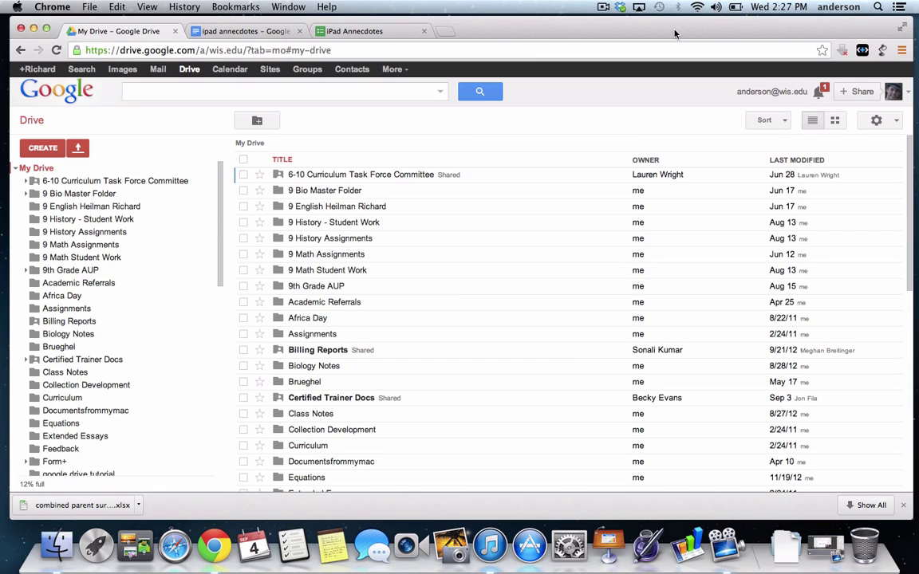
# Make a new folder called 'Exit Tickets' in My Drive, then open it from the sidebar
pyautogui.click(40, 149)
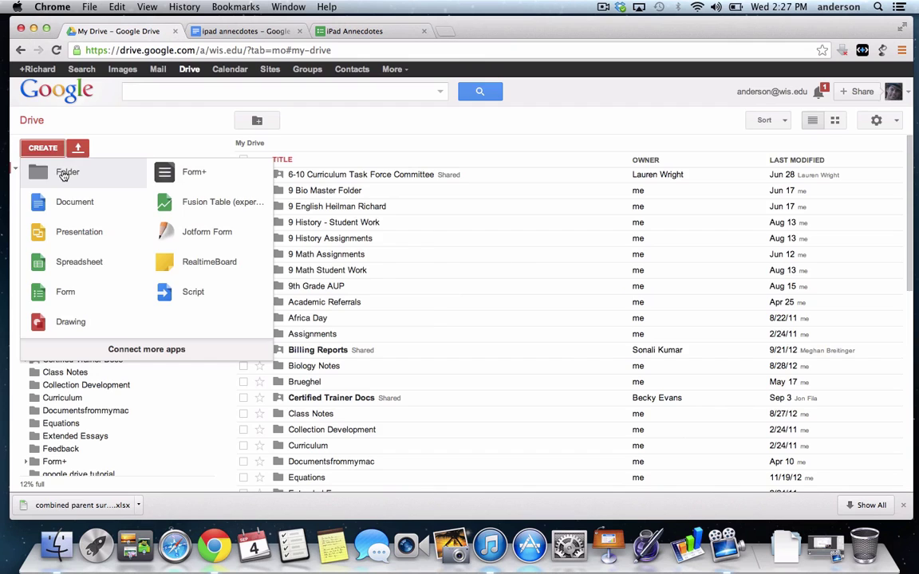
pyautogui.click(58, 164)
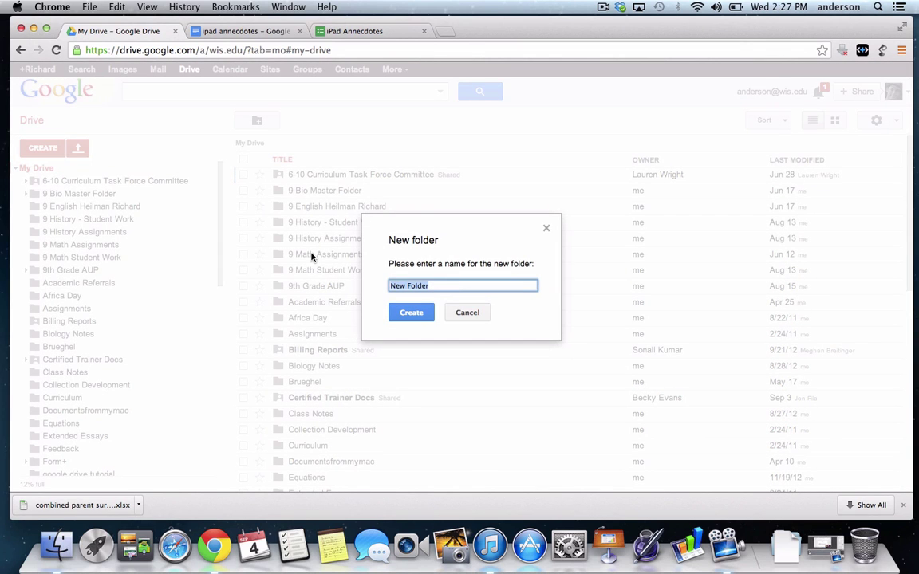
pyautogui.write('Exit Tickets')
pyautogui.click(416, 315)
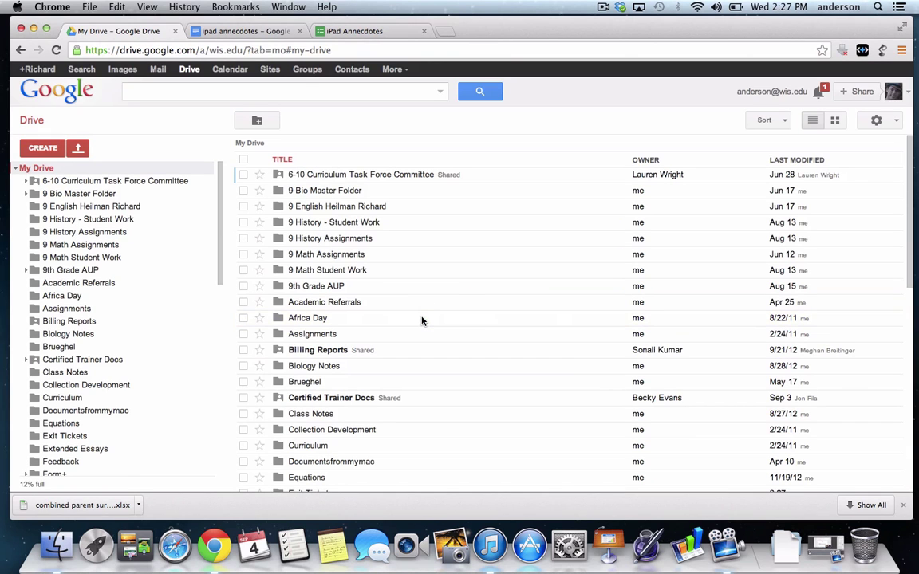
pyautogui.click(64, 437)
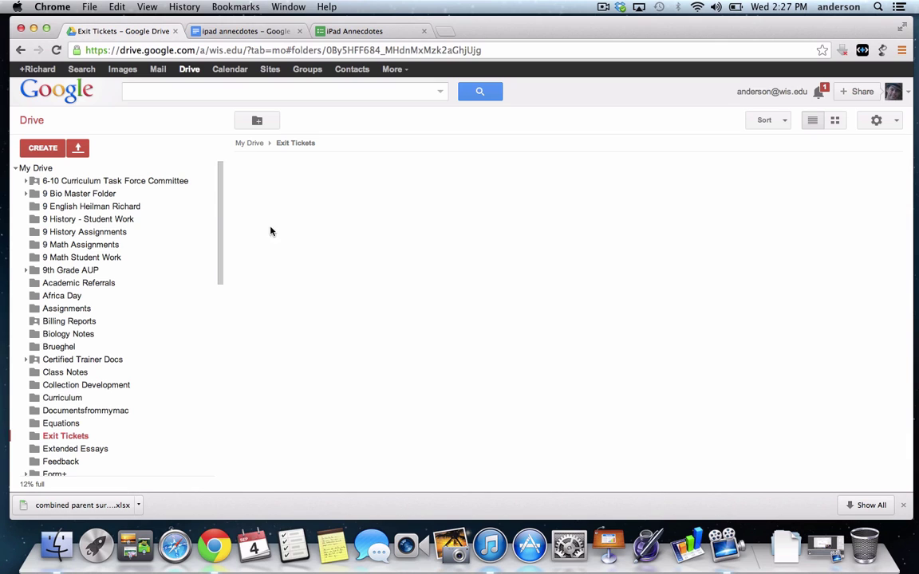
# Create a blank Google Doc in the folder, name it 'Lesson 1', and close it
pyautogui.click(43, 151)
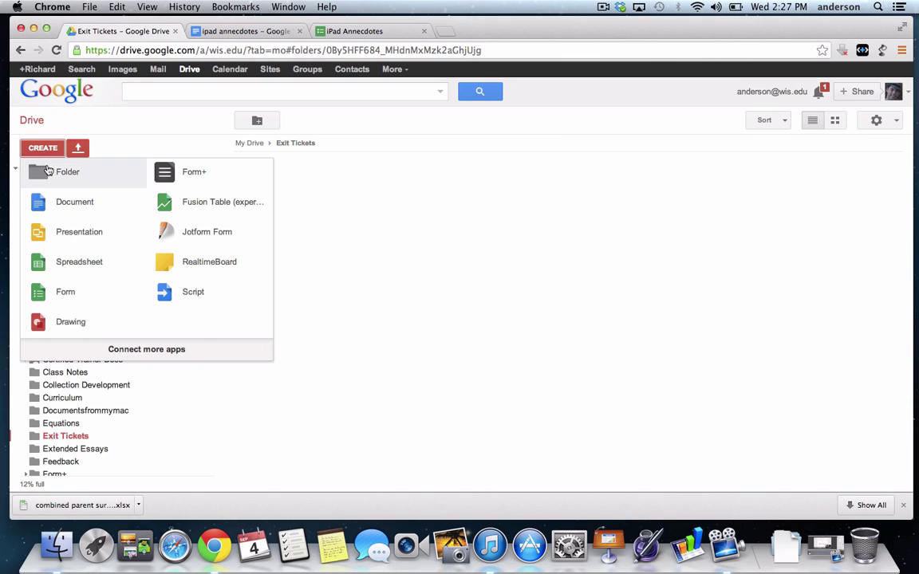
pyautogui.click(71, 204)
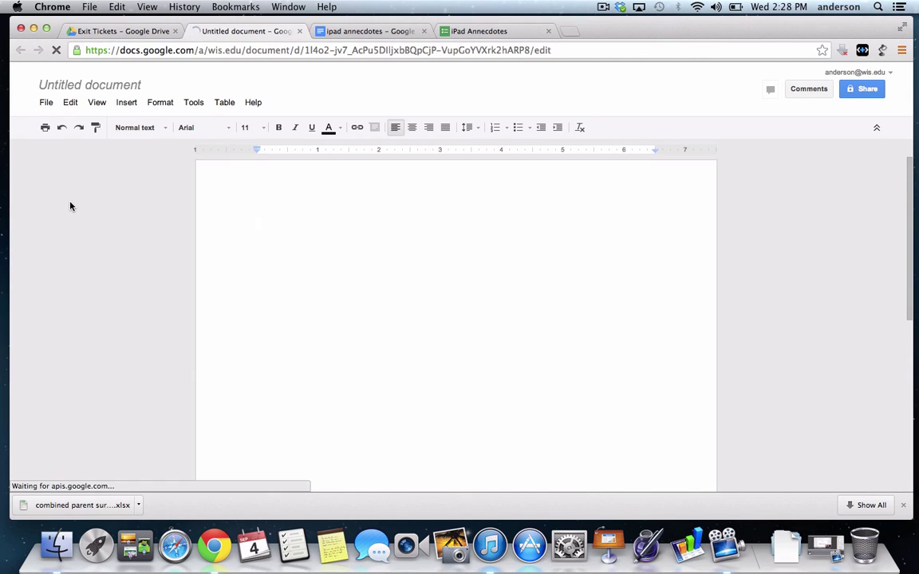
pyautogui.click(122, 91)
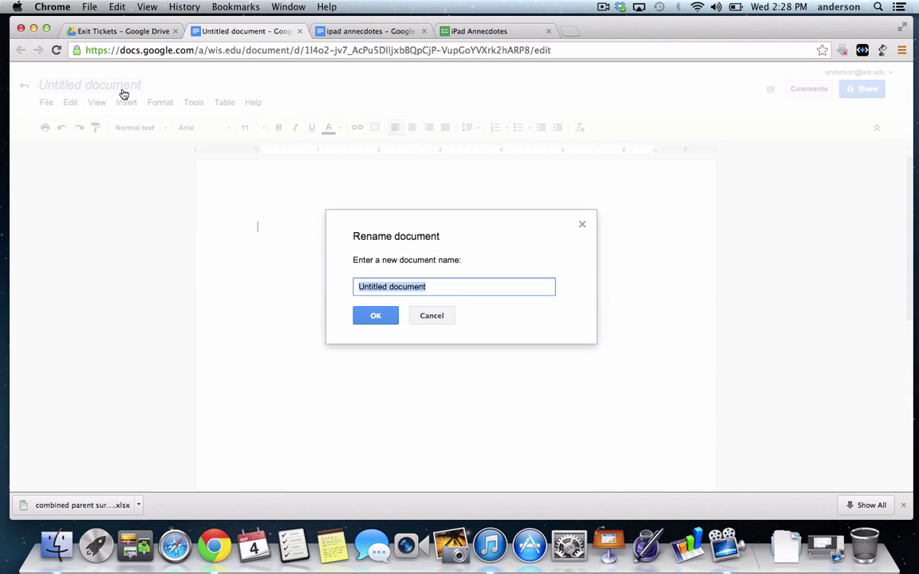
pyautogui.write('Lesson 1')
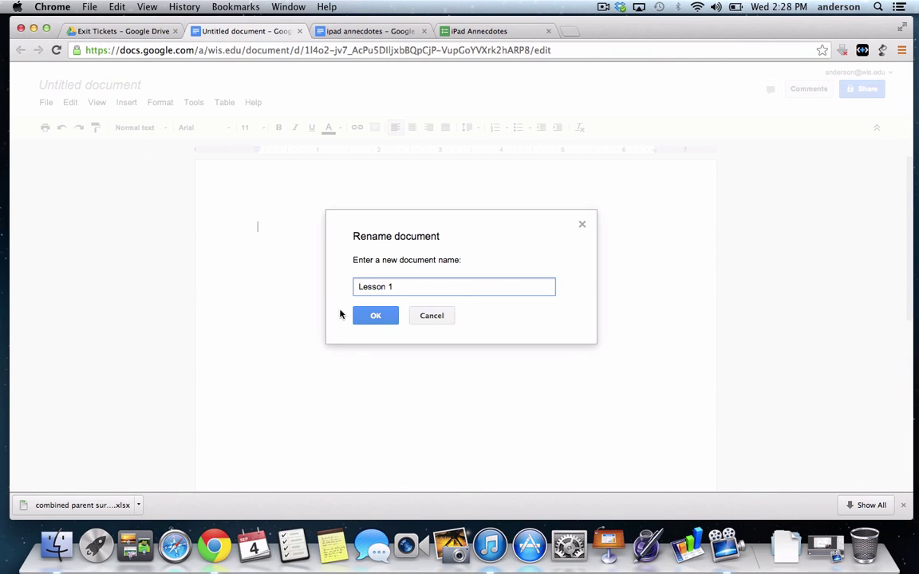
pyautogui.click(367, 319)
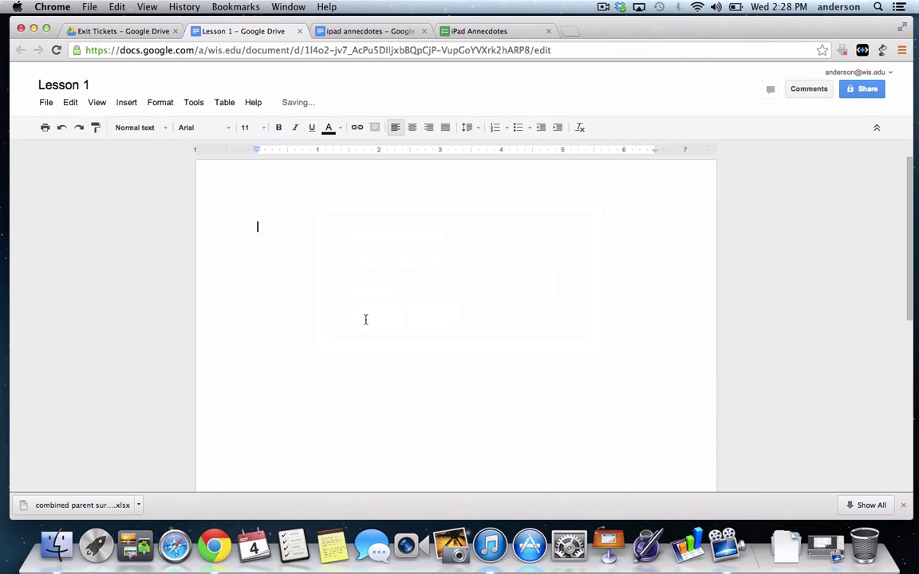
pyautogui.click(300, 31)
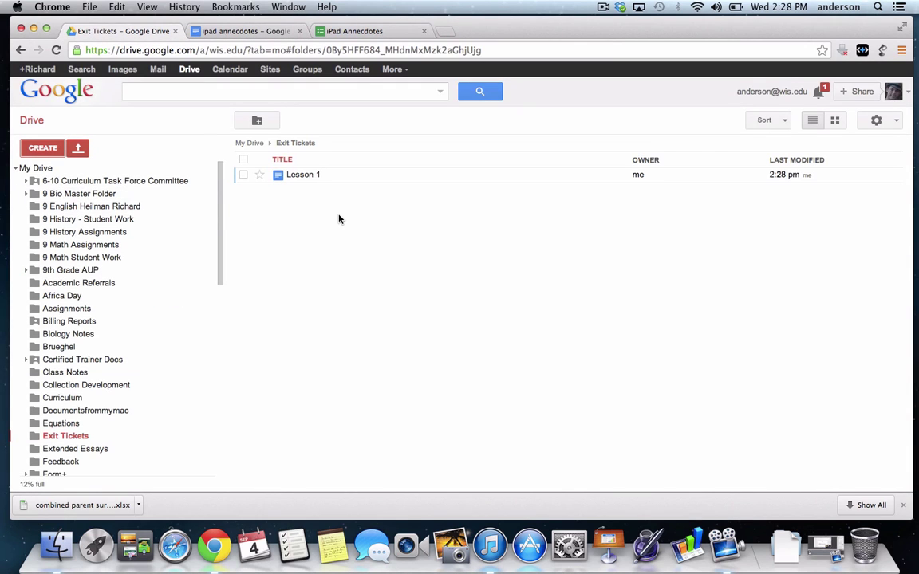
# Create a second blank doc named 'Lesson 2' and return to the Exit Tickets folder
pyautogui.click(44, 150)
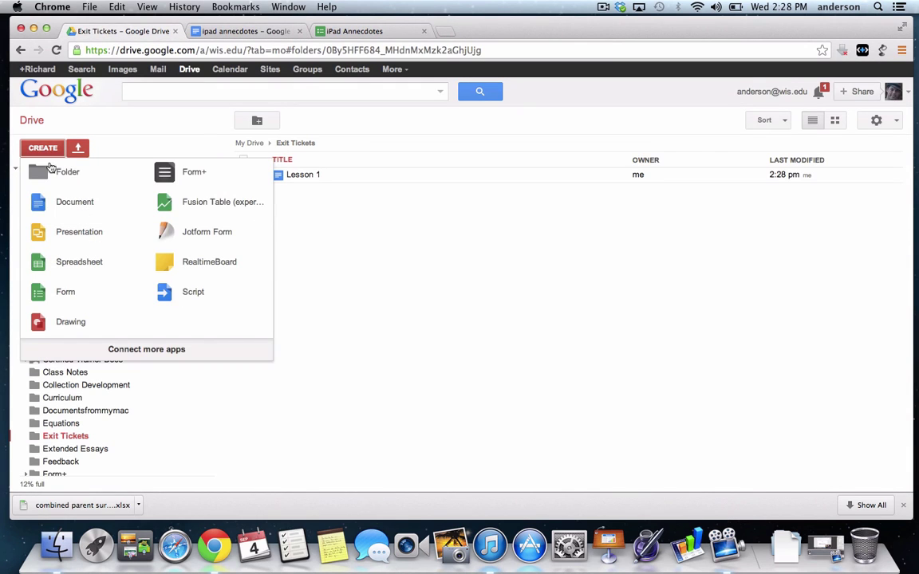
pyautogui.click(68, 204)
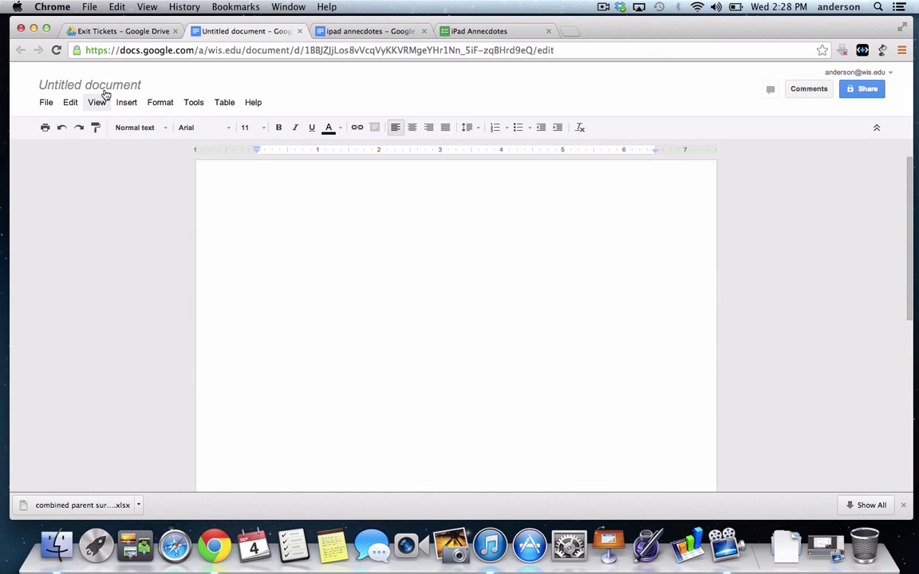
pyautogui.click(119, 88)
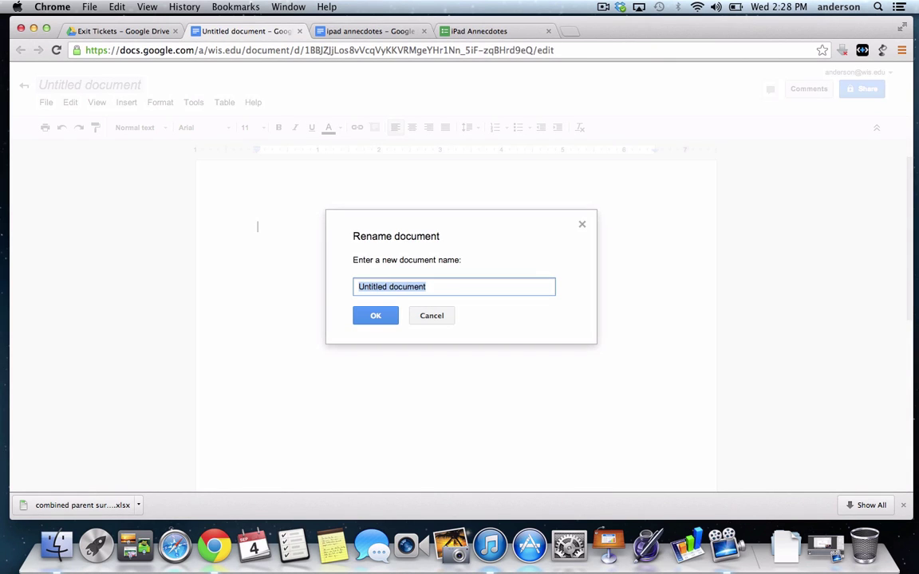
pyautogui.write('Lesson 2')
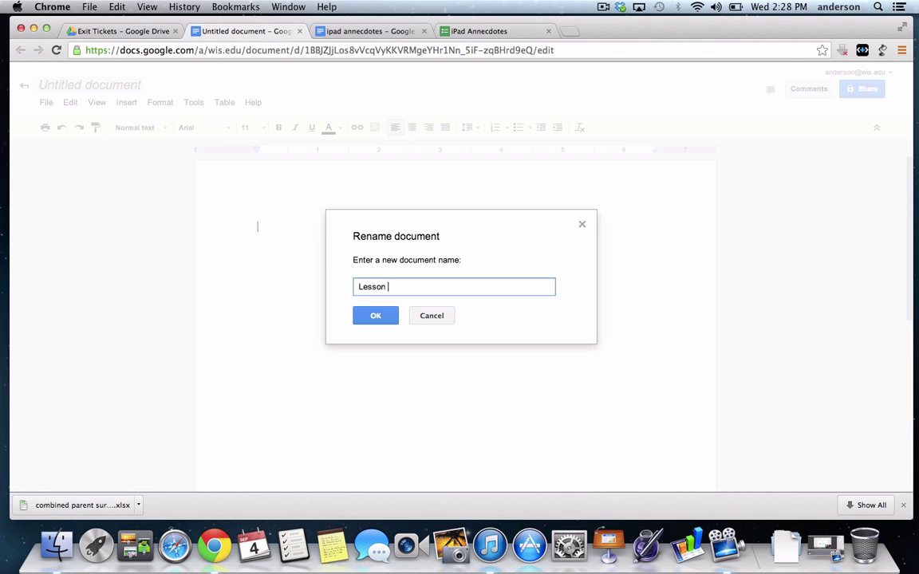
pyautogui.click(372, 315)
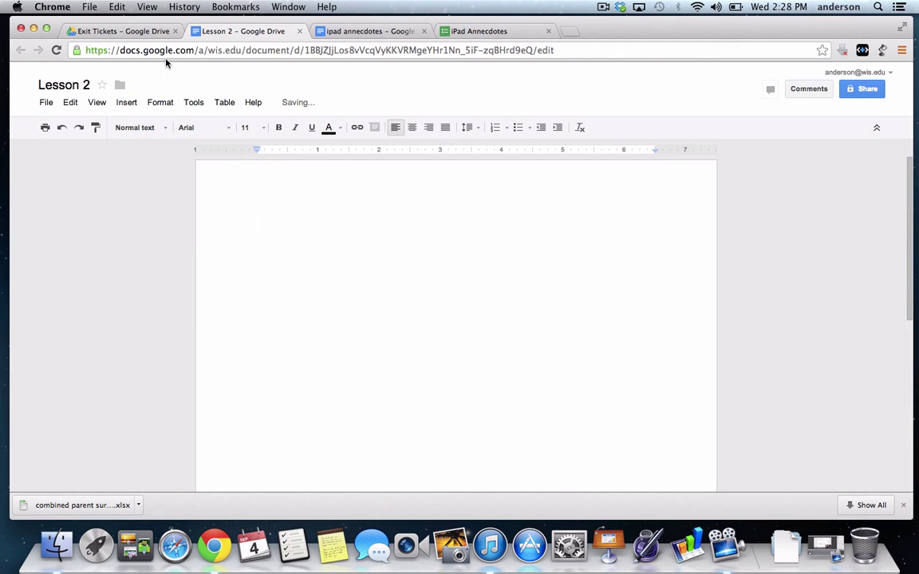
pyautogui.click(129, 34)
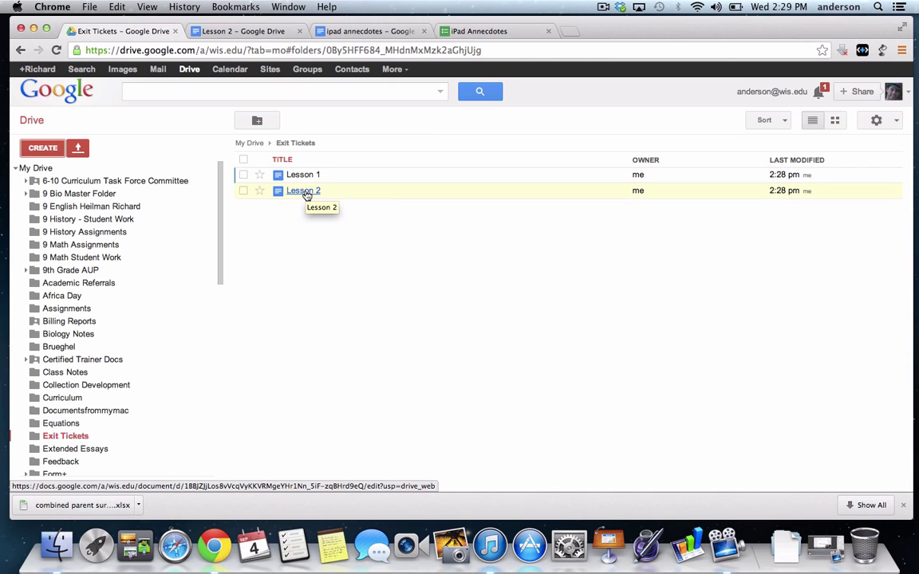
pyautogui.click(307, 195)
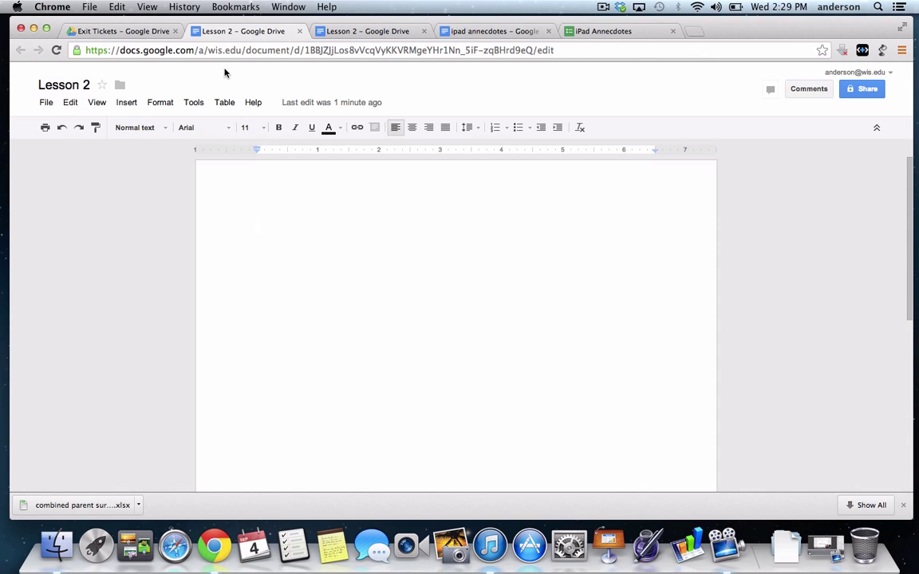
pyautogui.click(138, 32)
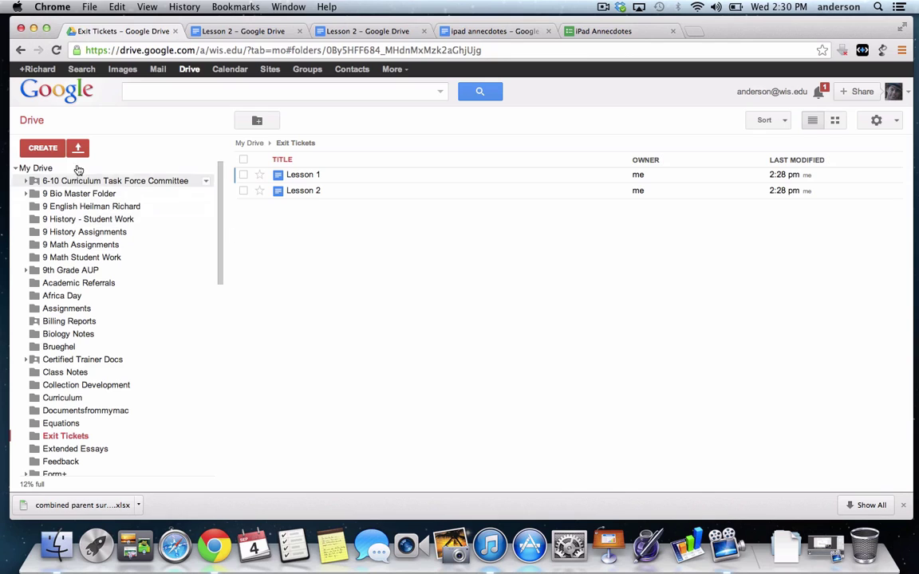
# Create a new blank form titled 'Exit Ticket Form' using the Header (Blue) theme
pyautogui.click(52, 151)
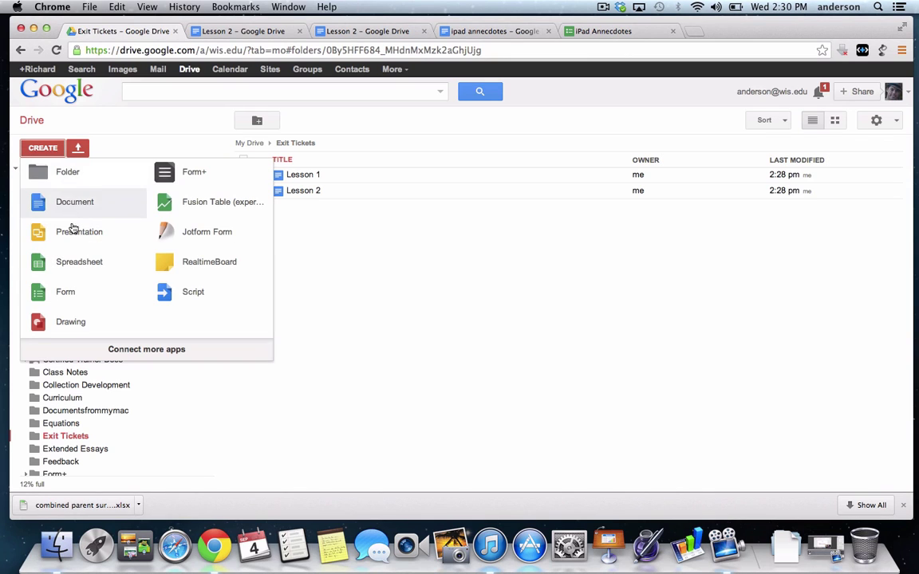
pyautogui.click(64, 294)
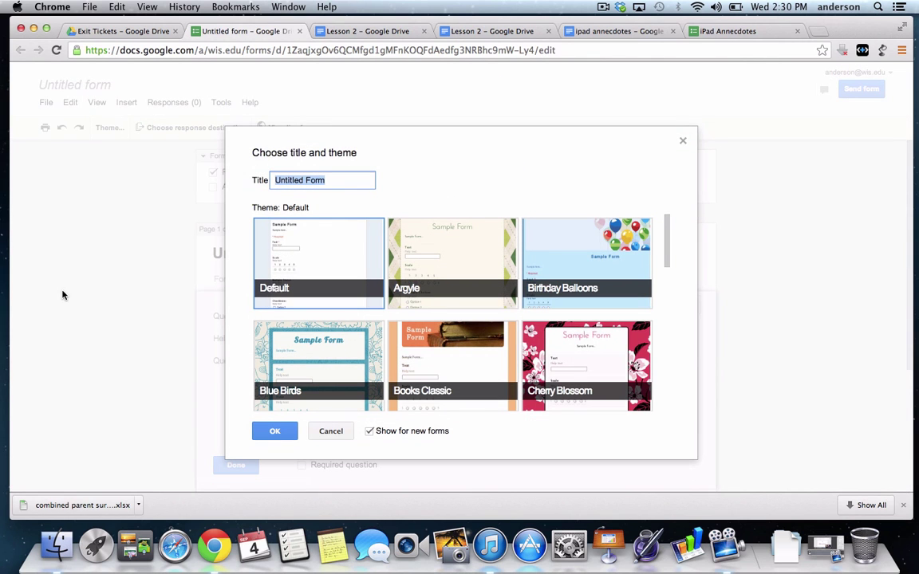
pyautogui.scroll(-3, 332, 348)
pyautogui.scroll(3, 332, 349)
pyautogui.scroll(-1, 331, 347)
pyautogui.scroll(-5, 331, 347)
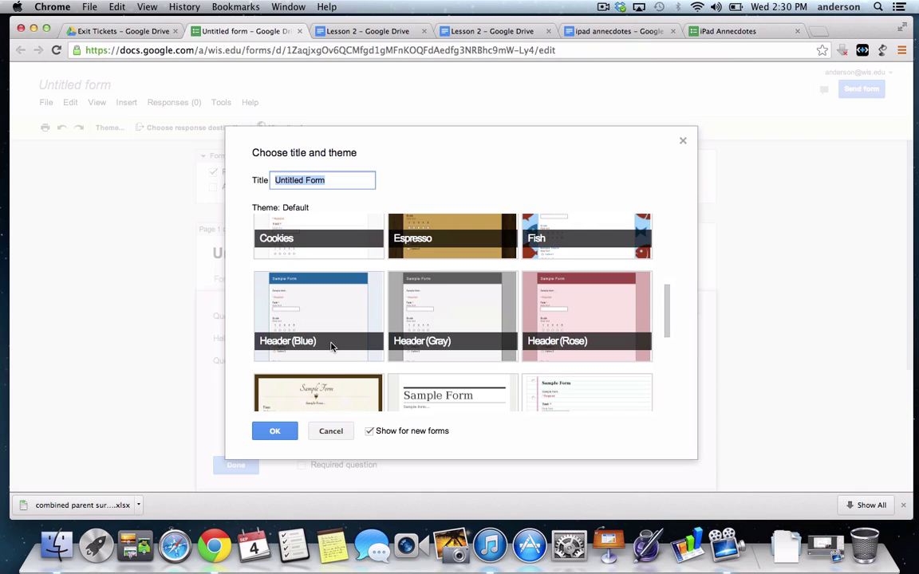
pyautogui.click(327, 319)
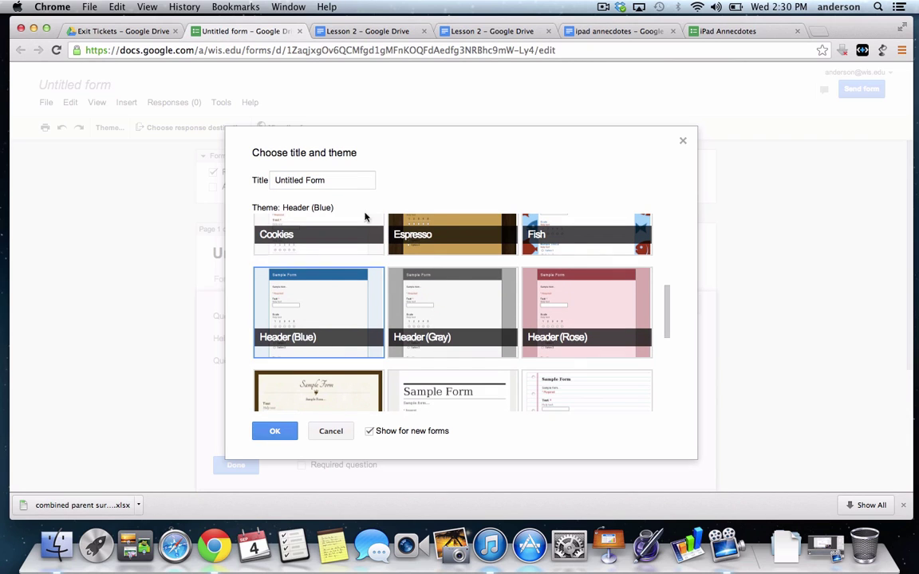
pyautogui.moveTo(347, 182); pyautogui.dragTo(271, 180)
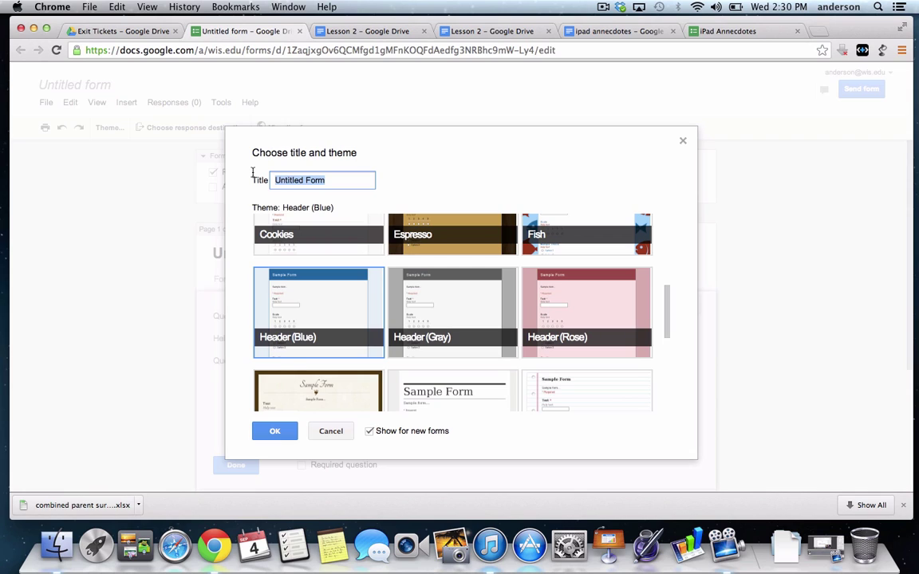
pyautogui.write('E')
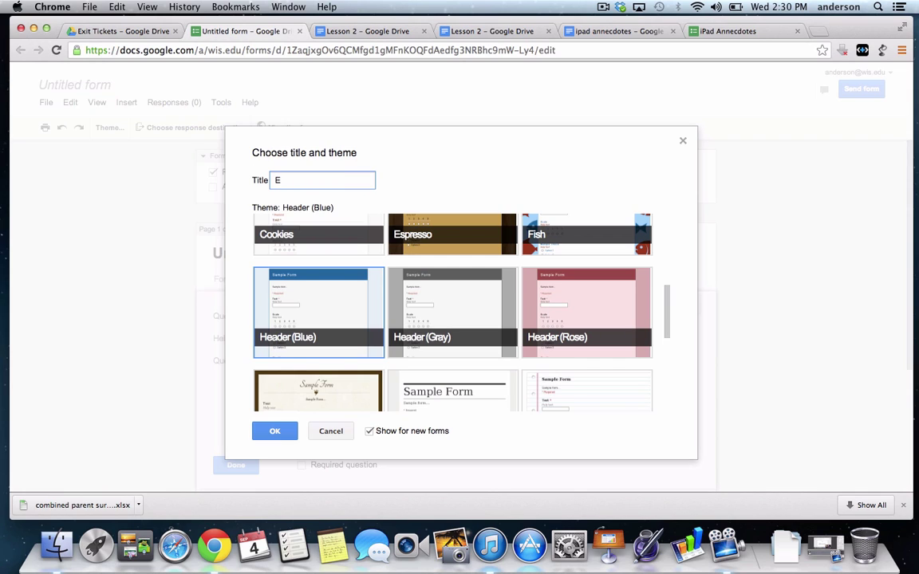
pyautogui.write('xit Ticket Form')
pyautogui.click(274, 433)
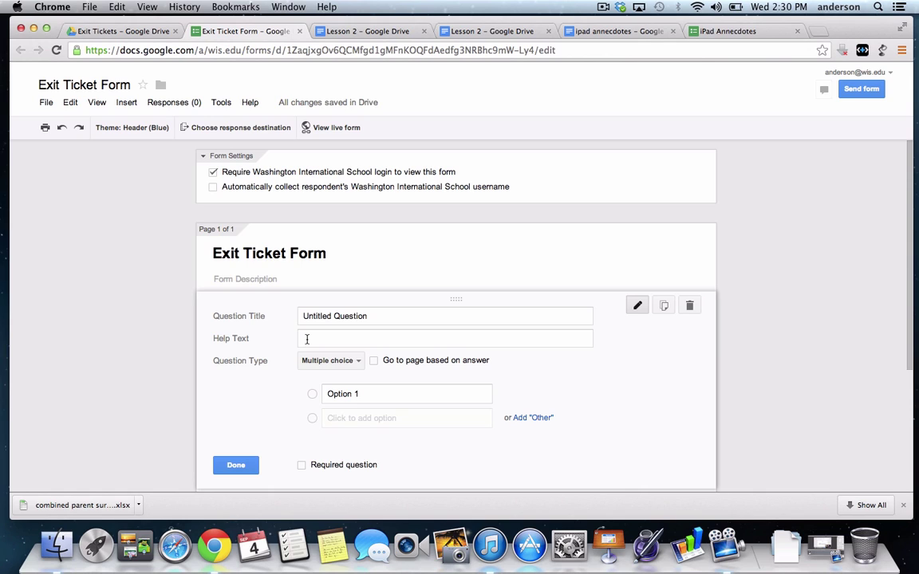
# Make question one a required Paragraph text item: 'Write about one thing you learned this class.'
pyautogui.click(360, 364)
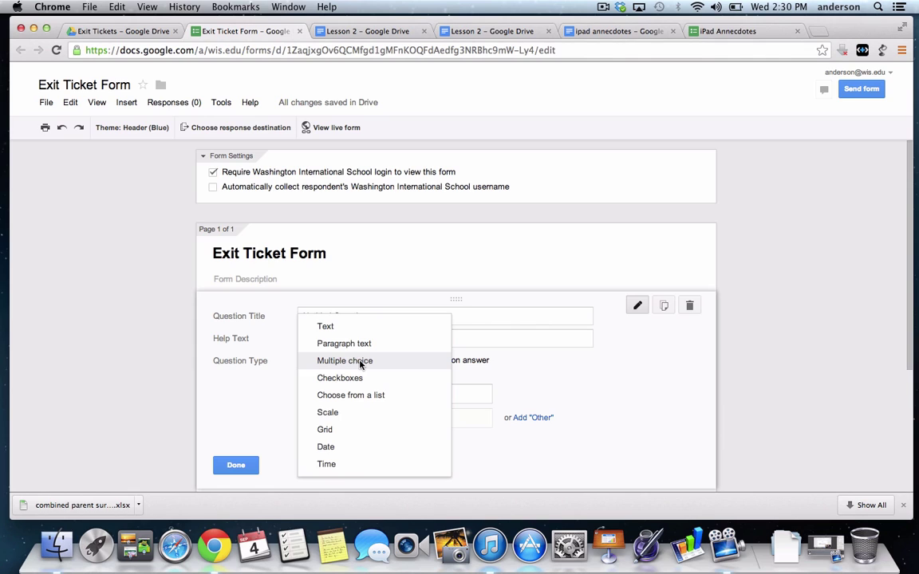
pyautogui.click(360, 343)
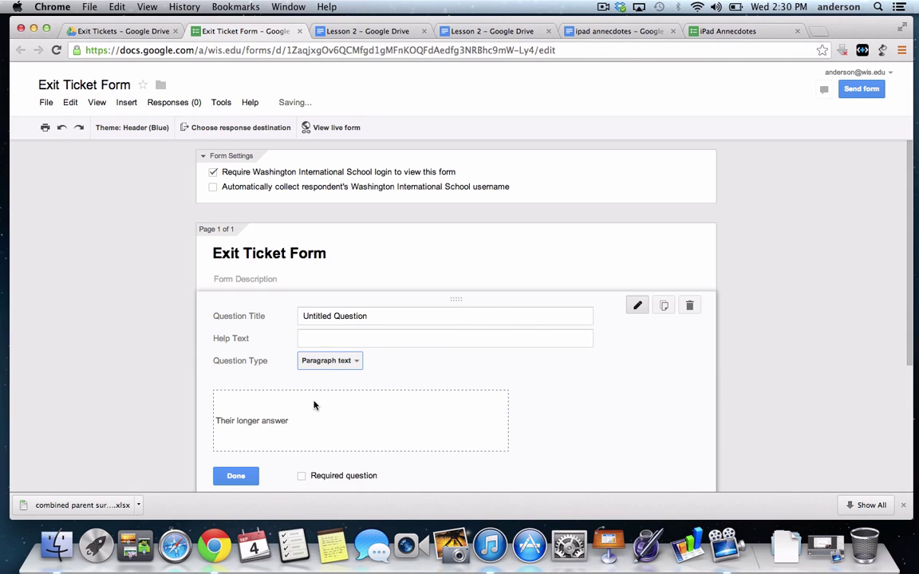
pyautogui.moveTo(374, 317); pyautogui.dragTo(287, 308)
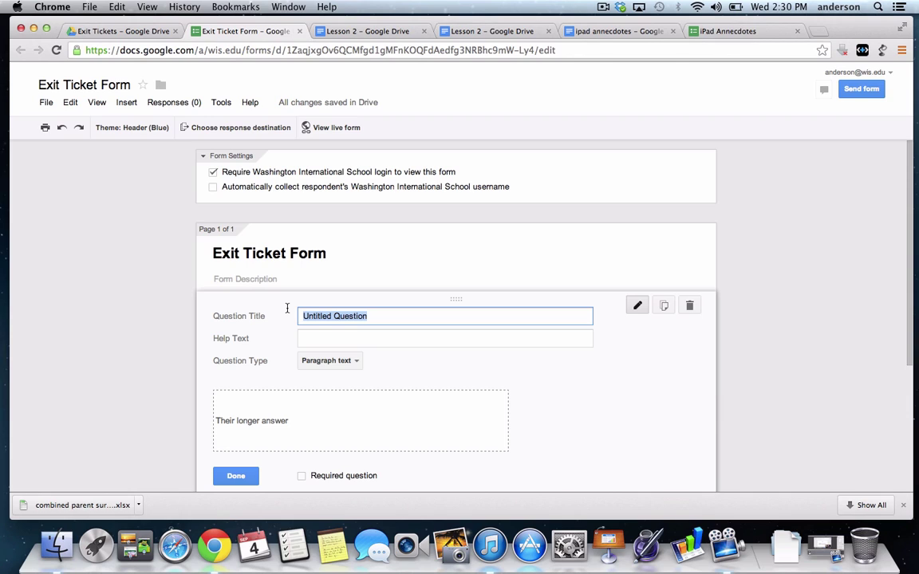
pyautogui.write('W')
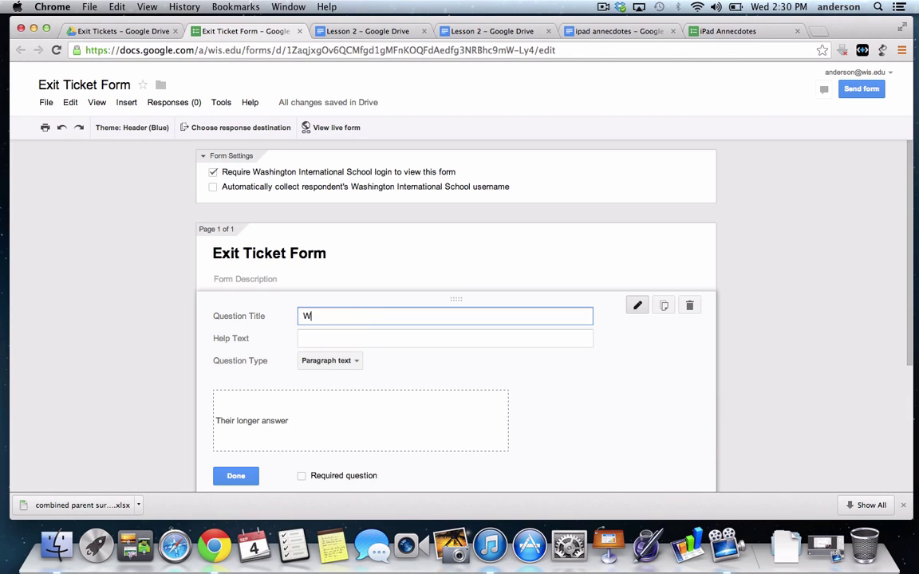
pyautogui.write('rite about one thing ')
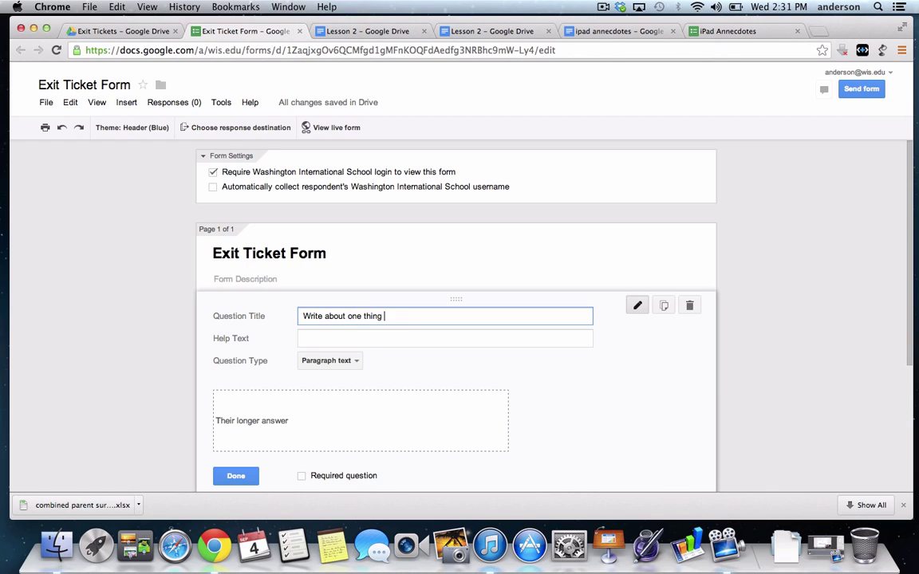
pyautogui.write('you learned this class.')
pyautogui.scroll(-2, 311, 424)
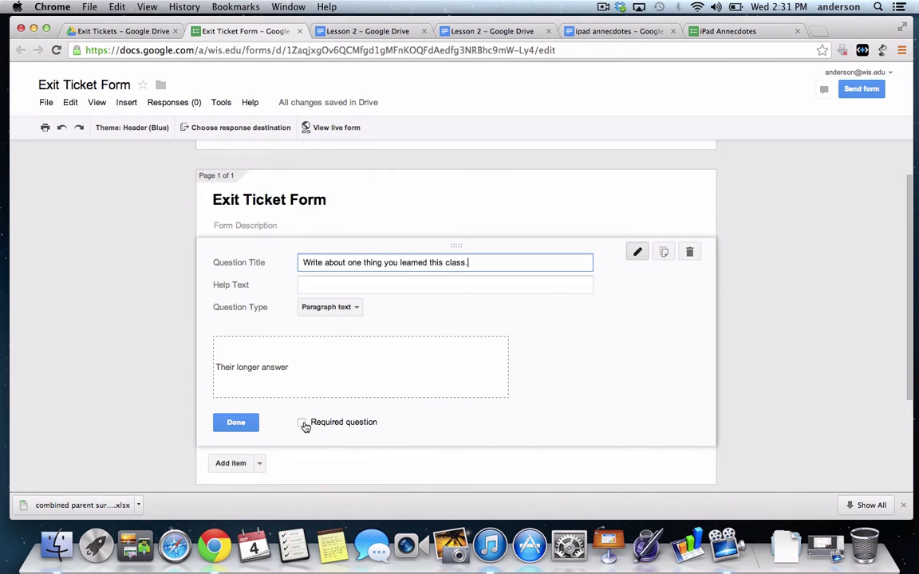
pyautogui.click(302, 423)
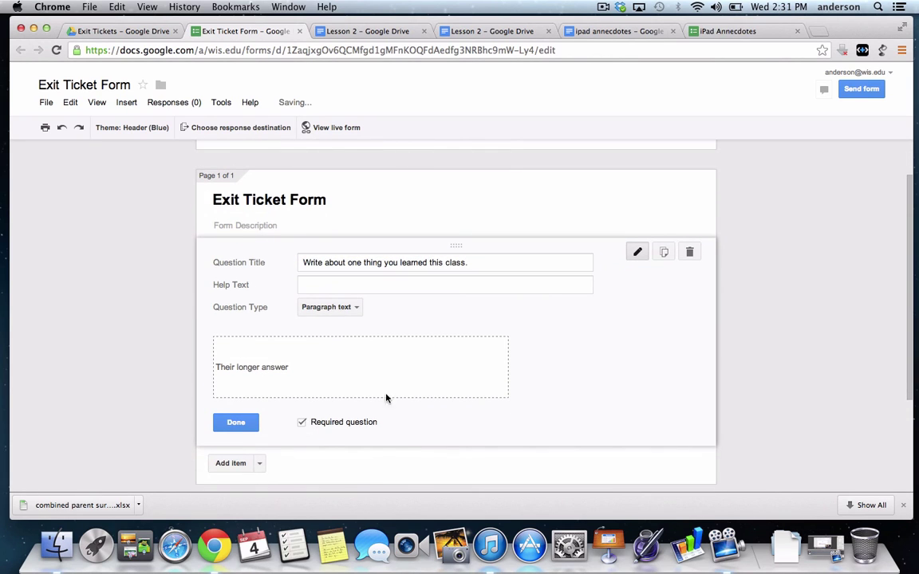
pyautogui.scroll(2, 396, 397)
pyautogui.scroll(-3, 396, 397)
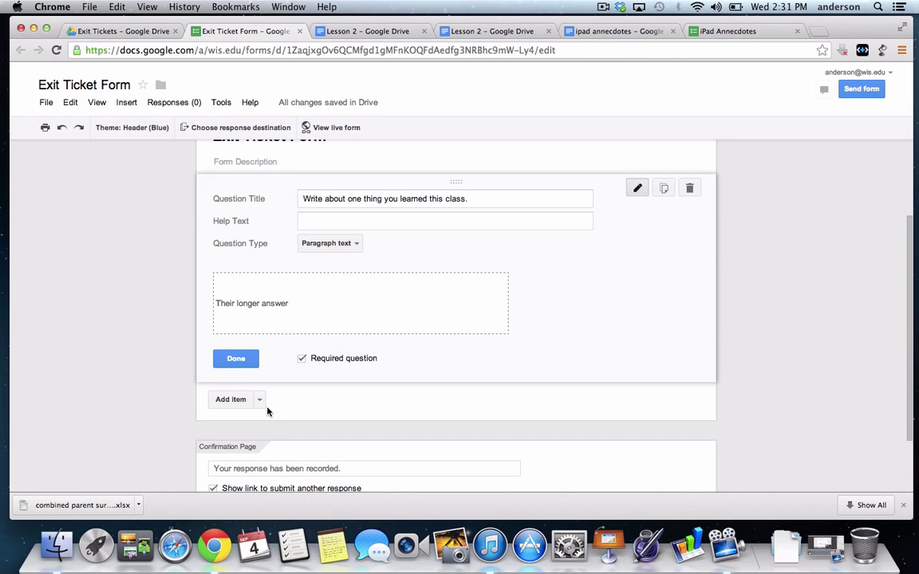
# Add a required Text question titled 'Document ID' beneath the first question
pyautogui.click(260, 402)
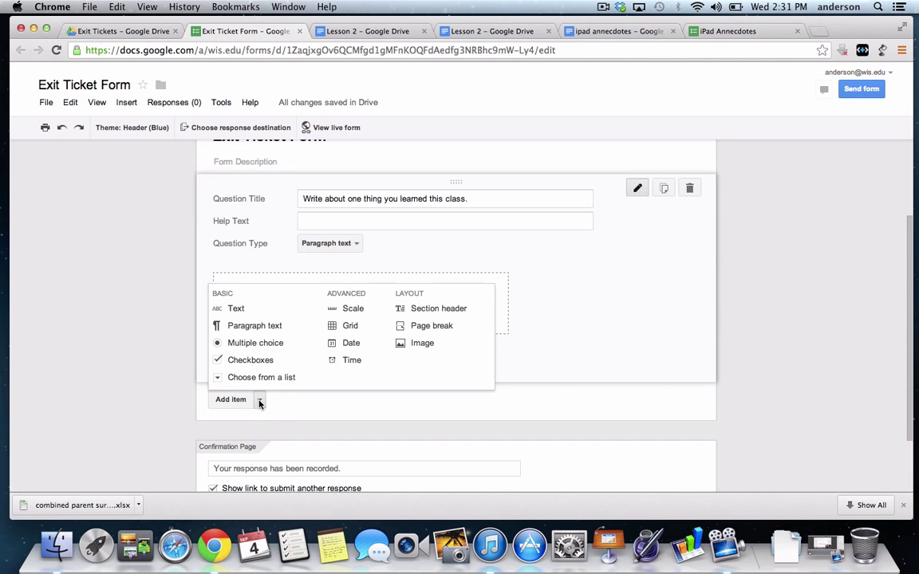
pyautogui.click(237, 312)
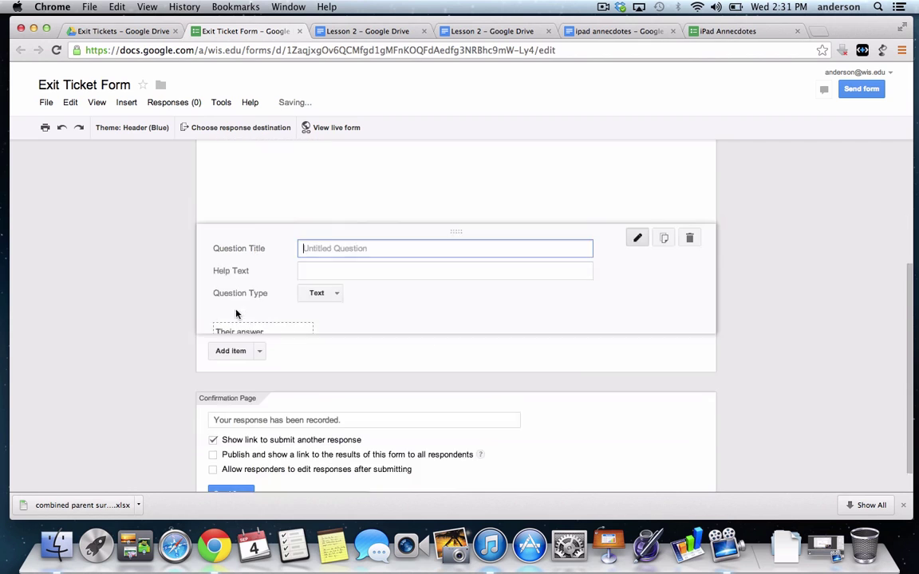
pyautogui.scroll(2, 367, 268)
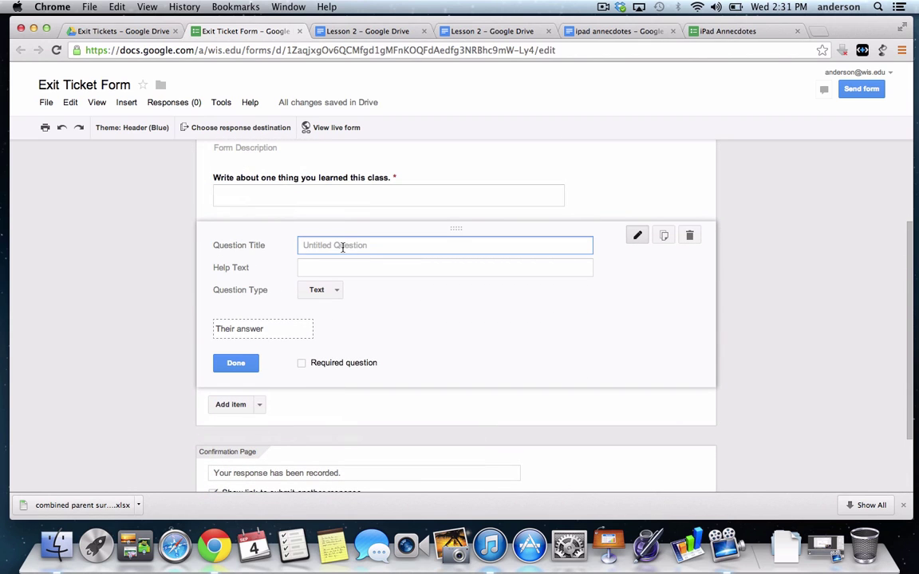
pyautogui.write('Document ID')
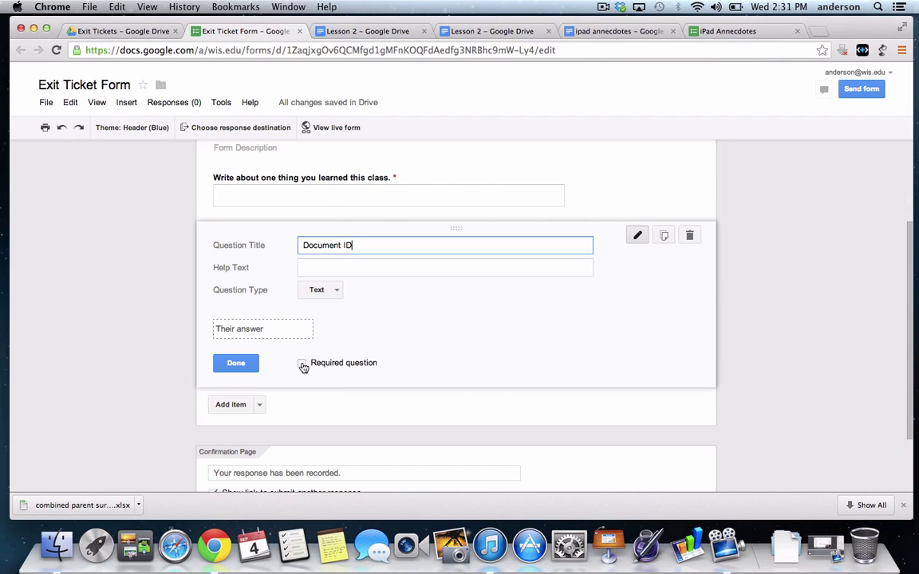
pyautogui.click(303, 366)
pyautogui.click(237, 364)
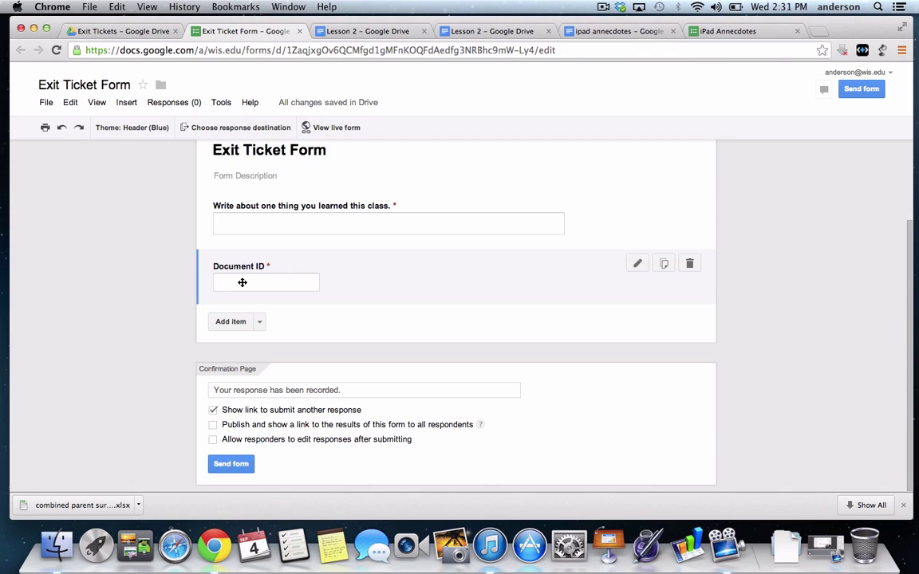
# Close the duplicate Lesson 2 tab, keeping one Lesson 2 document, and return to Exit Ticket Form
pyautogui.click(320, 31)
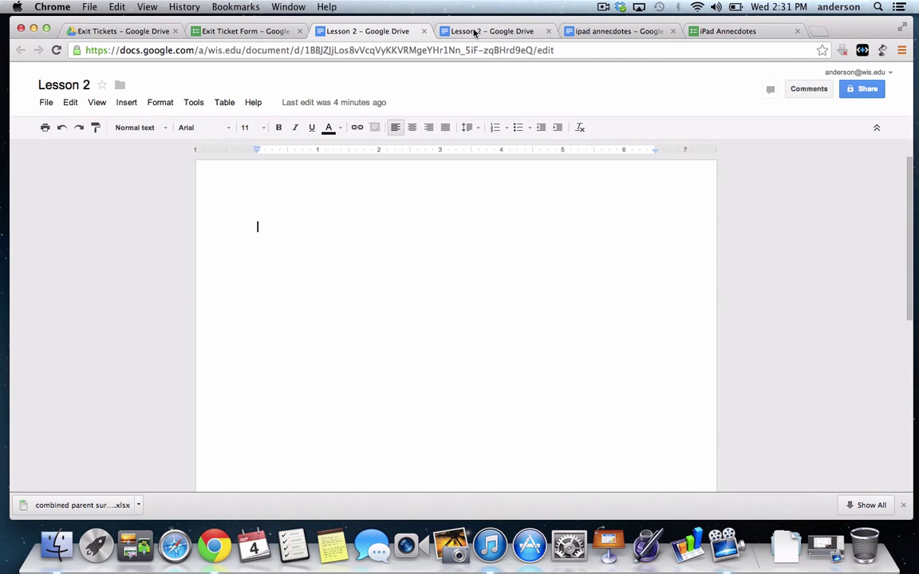
pyautogui.click(474, 32)
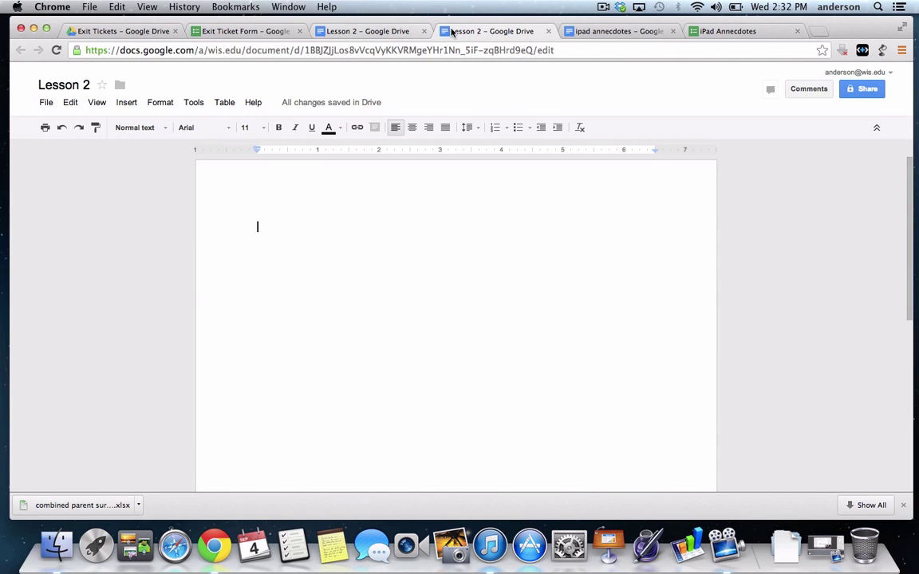
pyautogui.click(547, 32)
pyautogui.click(401, 31)
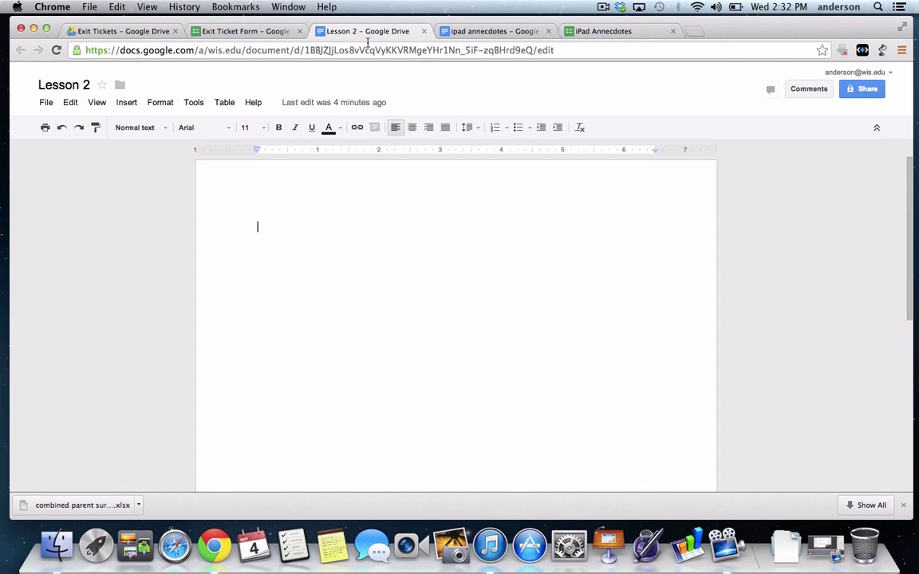
pyautogui.click(263, 32)
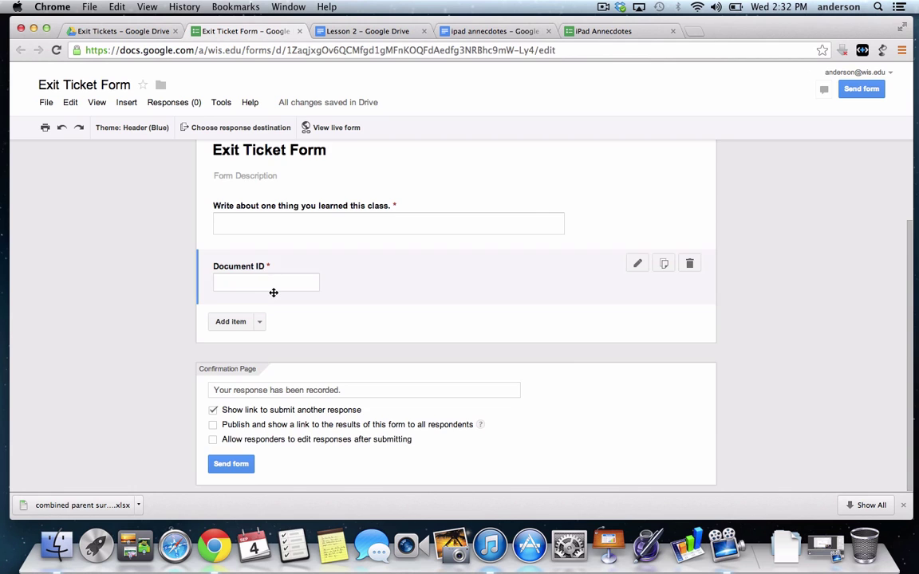
# Untick 'Require Washington International School login to view this form' and confirm the change
pyautogui.scroll(3, 268, 279)
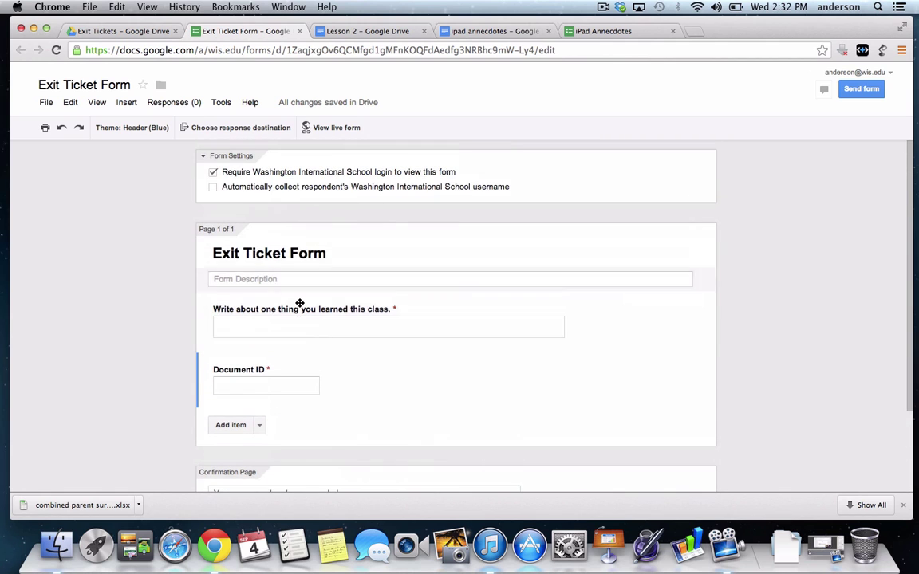
pyautogui.scroll(-3, 299, 304)
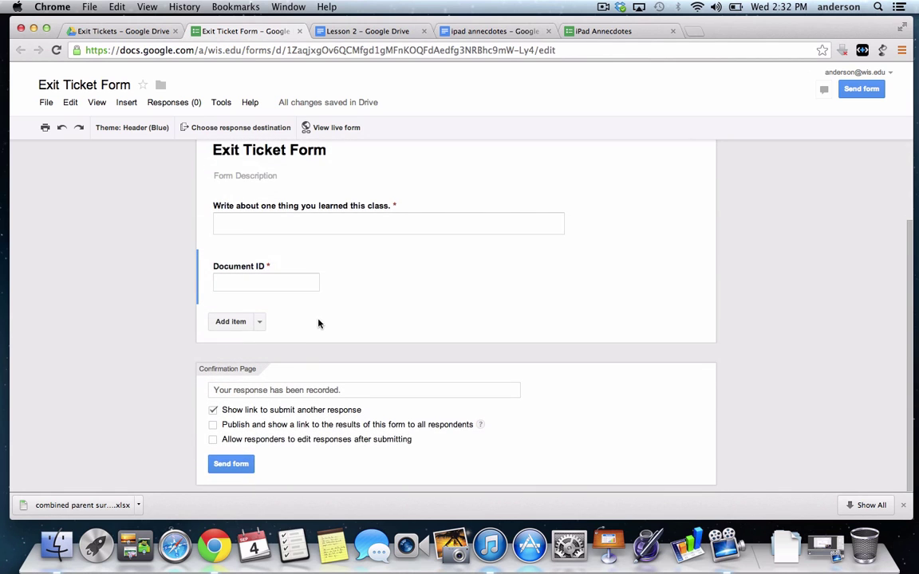
pyautogui.scroll(3, 318, 320)
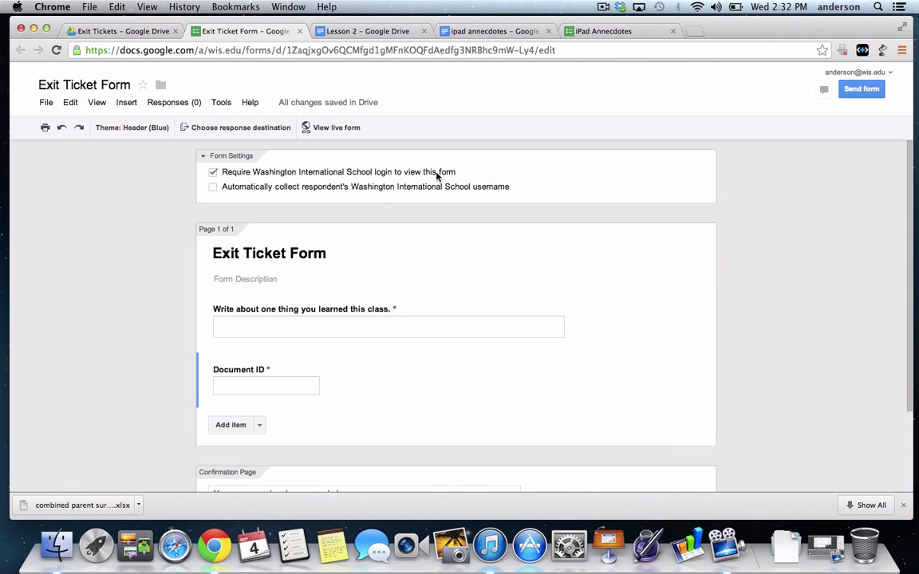
pyautogui.click(213, 173)
pyautogui.click(213, 173)
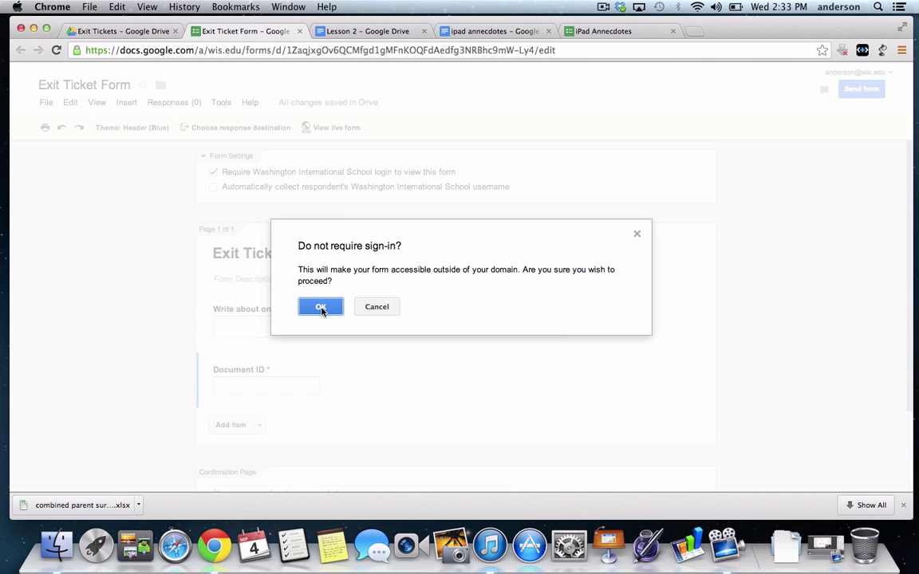
pyautogui.click(321, 308)
pyautogui.scroll(-1, 331, 369)
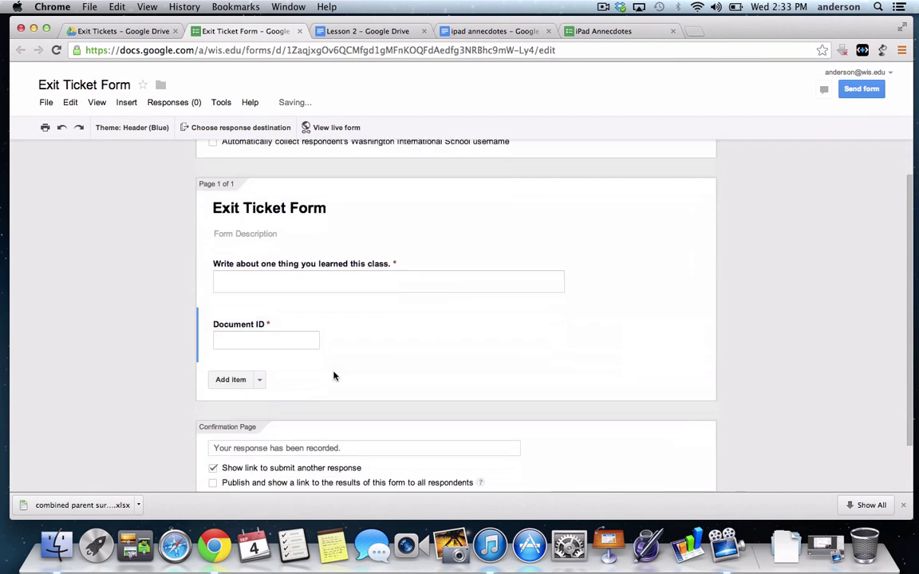
pyautogui.scroll(-1, 334, 376)
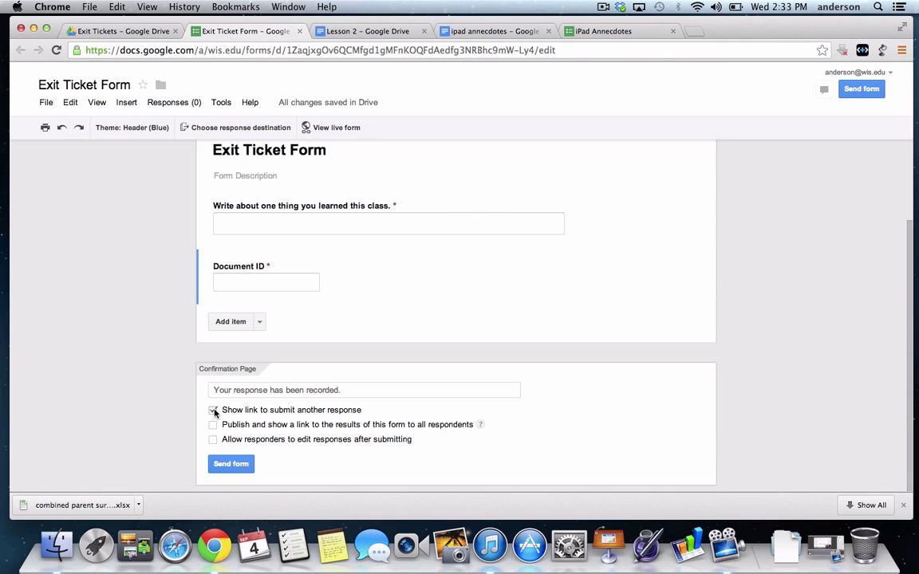
# Uncheck 'Show link to submit another response' in the Confirmation Page settings
pyautogui.moveTo(289, 298)
pyautogui.click(213, 410)
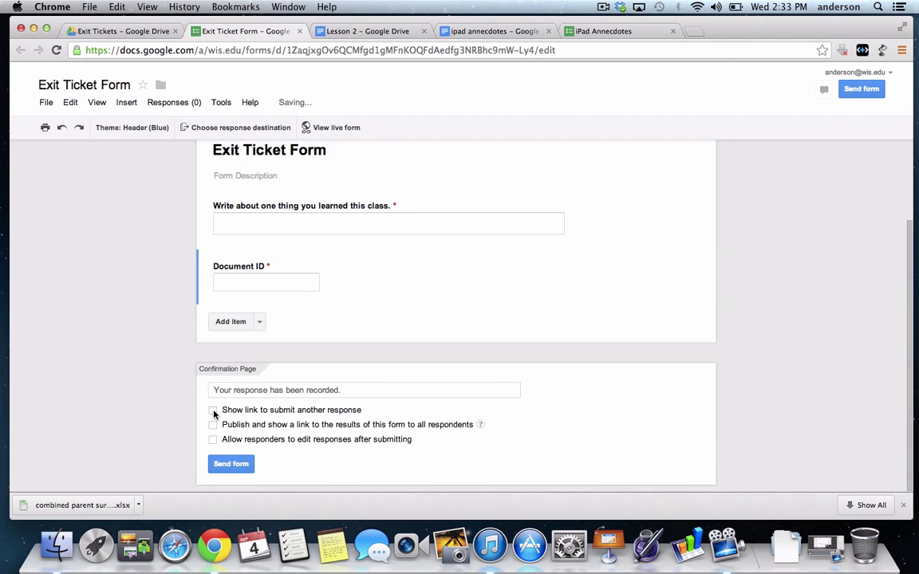
pyautogui.scroll(3, 250, 349)
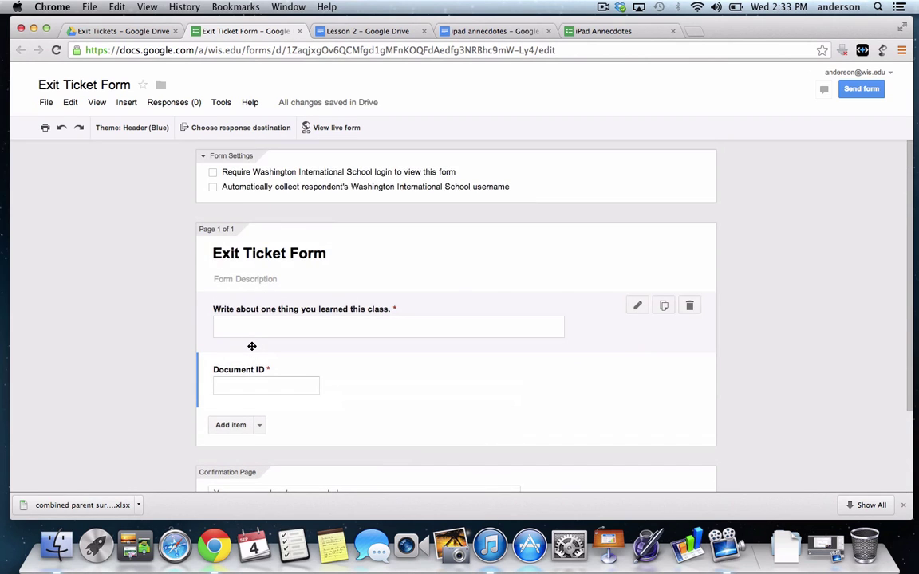
pyautogui.scroll(-3, 252, 348)
pyautogui.scroll(3, 251, 350)
pyautogui.scroll(-3, 251, 349)
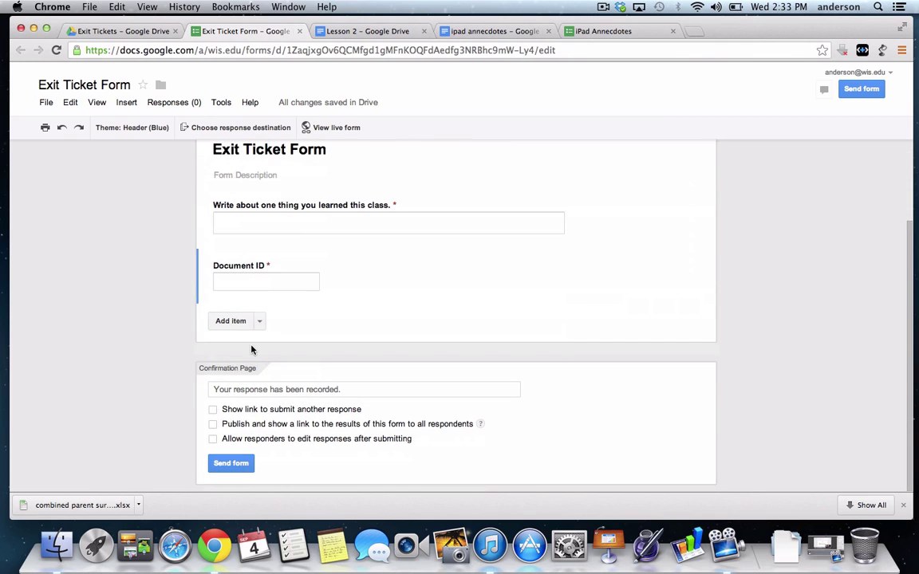
pyautogui.scroll(3, 252, 349)
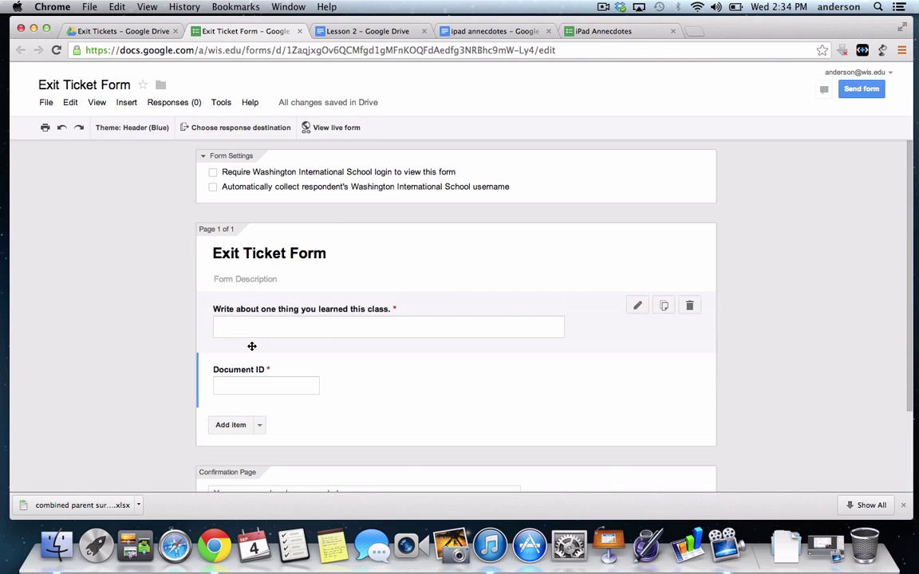
pyautogui.scroll(-3, 251, 347)
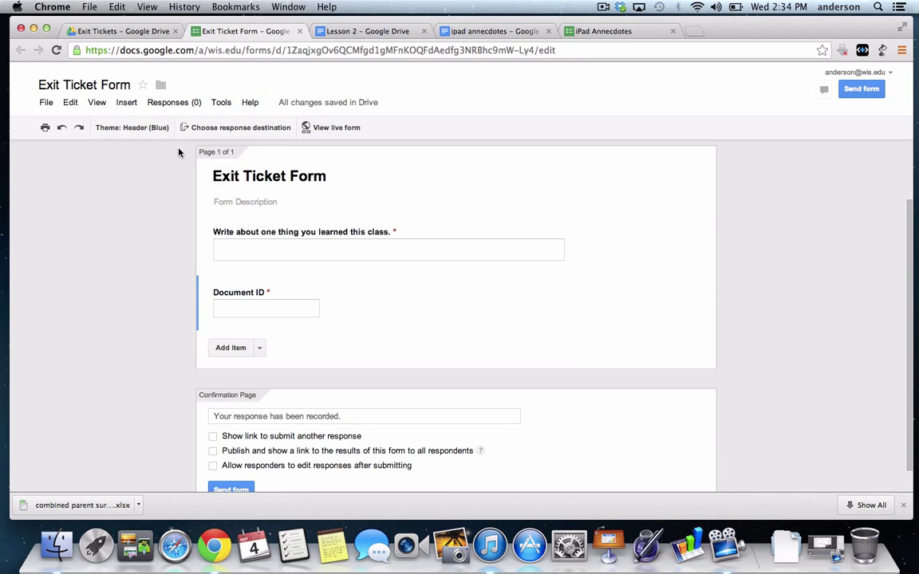
# Set the response destination to a new spreadsheet, 'Exit Ticket Form (Responses)'
pyautogui.click(225, 131)
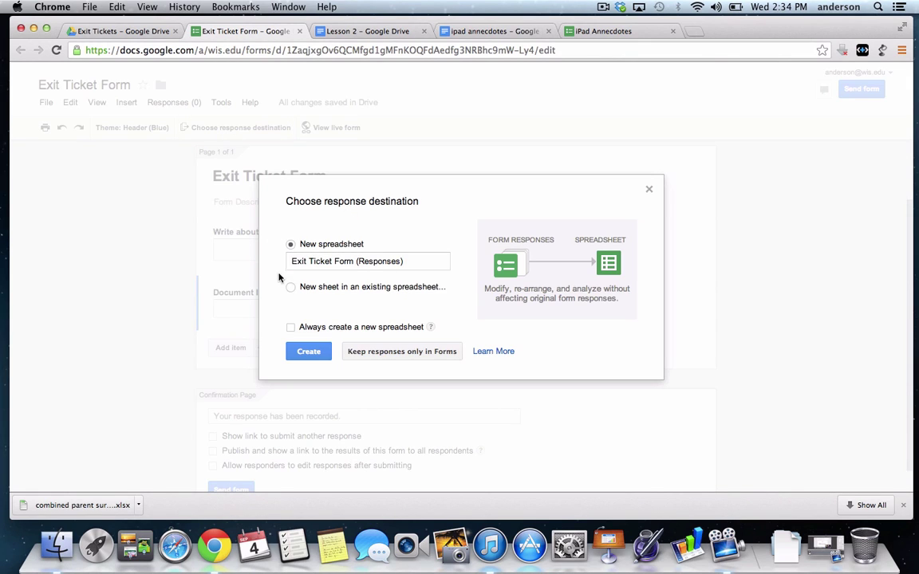
pyautogui.click(309, 353)
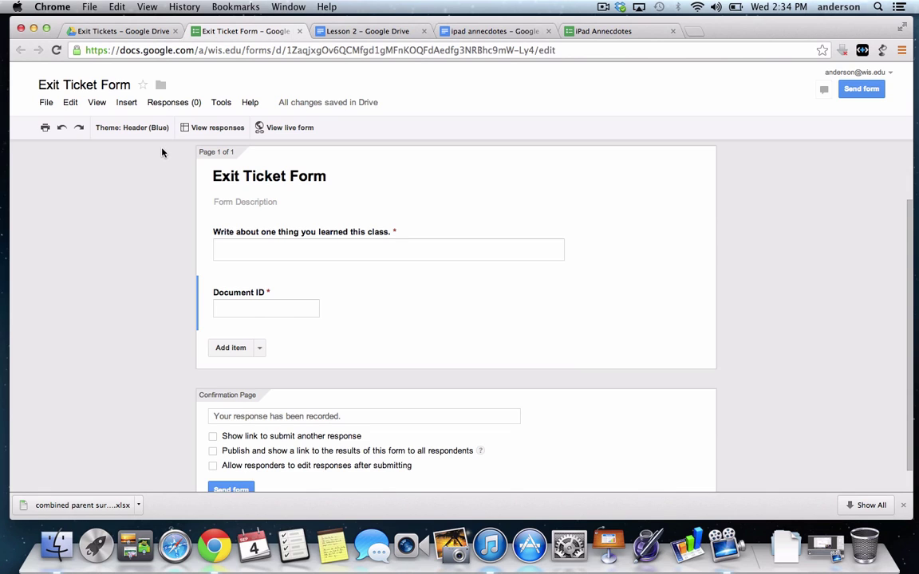
pyautogui.click(270, 129)
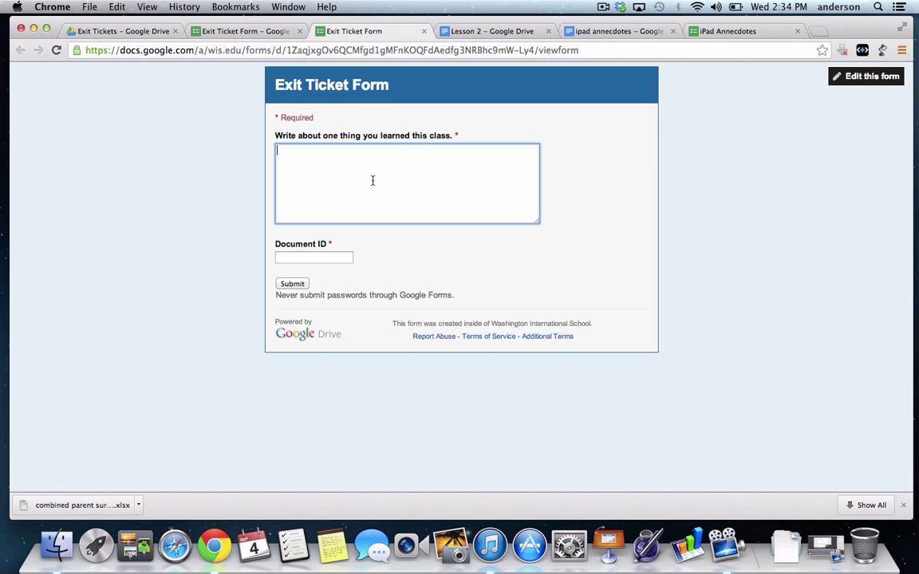
pyautogui.click(425, 32)
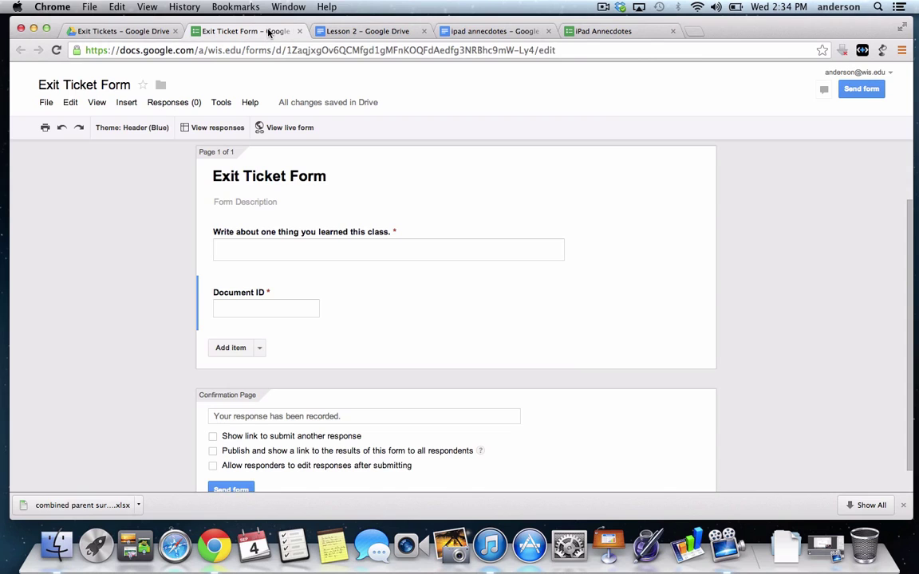
# Open the linked Exit Ticket Form (Responses) spreadsheet from the form editor's View responses
pyautogui.click(212, 128)
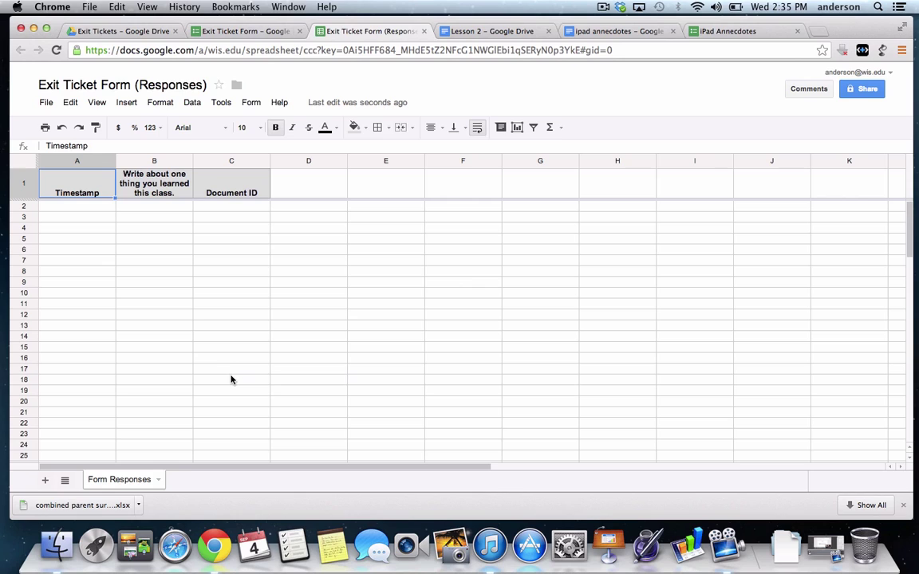
# Search the Script Gallery for 'docappender' and install docAppender v2.9.4
pyautogui.click(127, 103)
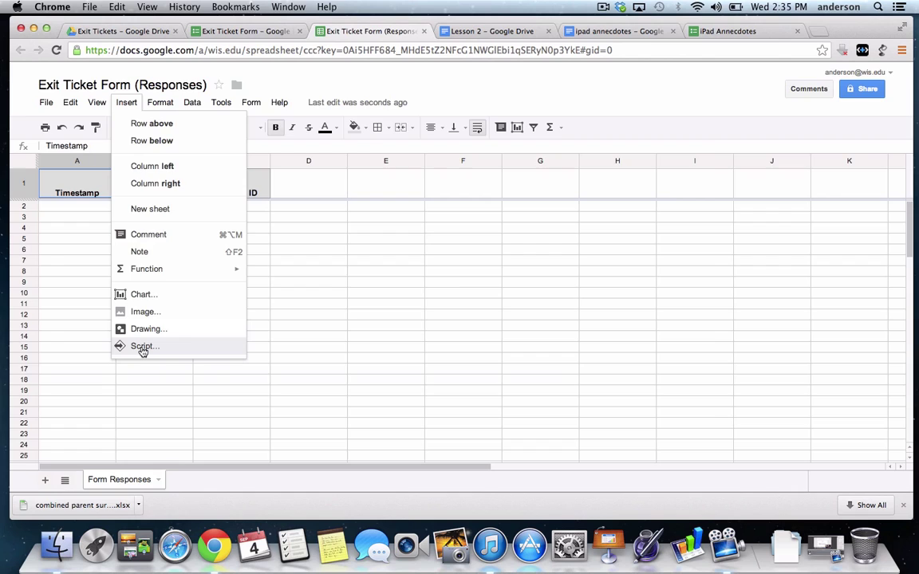
pyautogui.click(143, 348)
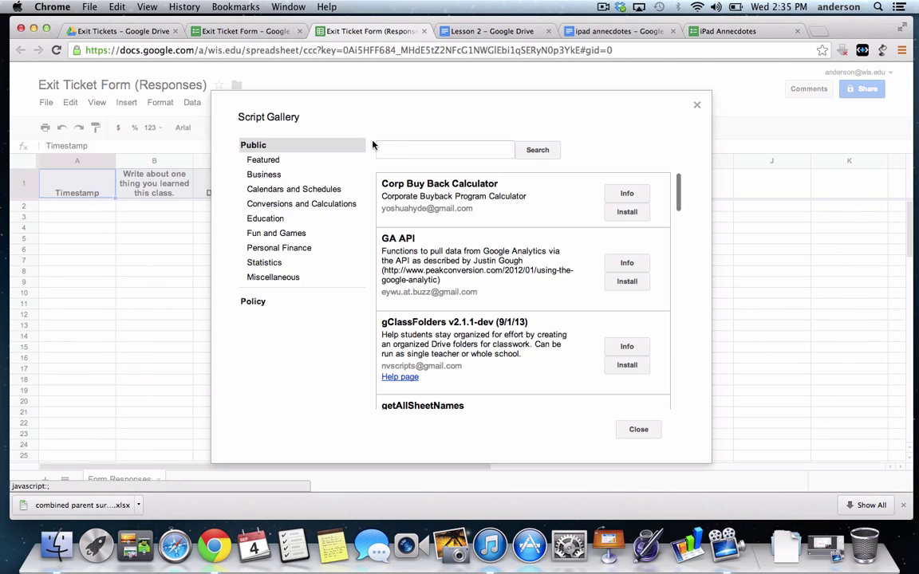
pyautogui.click(396, 149)
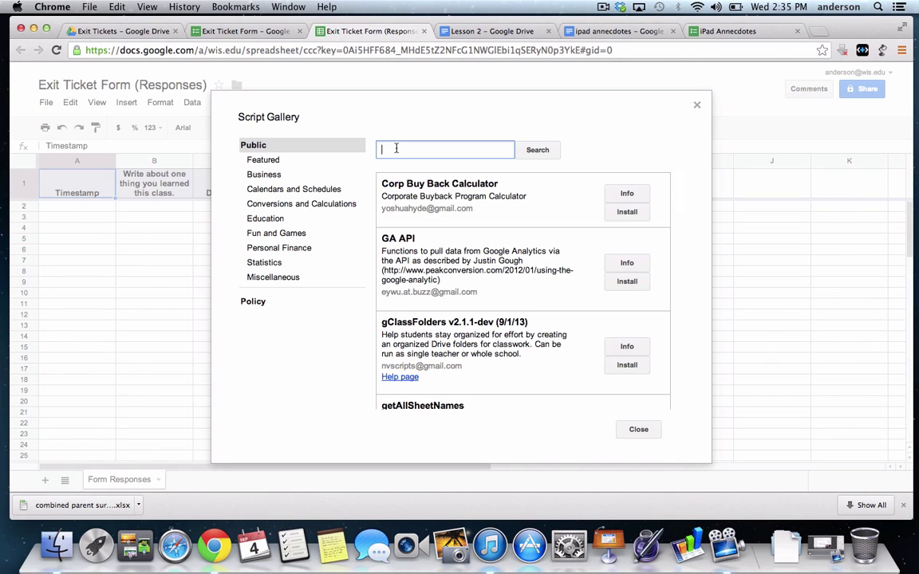
pyautogui.write('docappender')
pyautogui.click(547, 158)
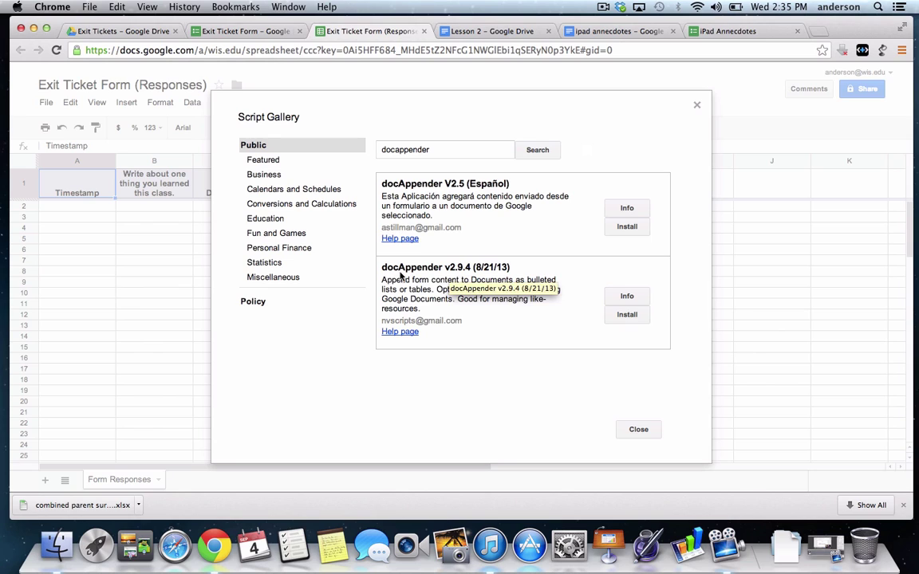
pyautogui.click(626, 316)
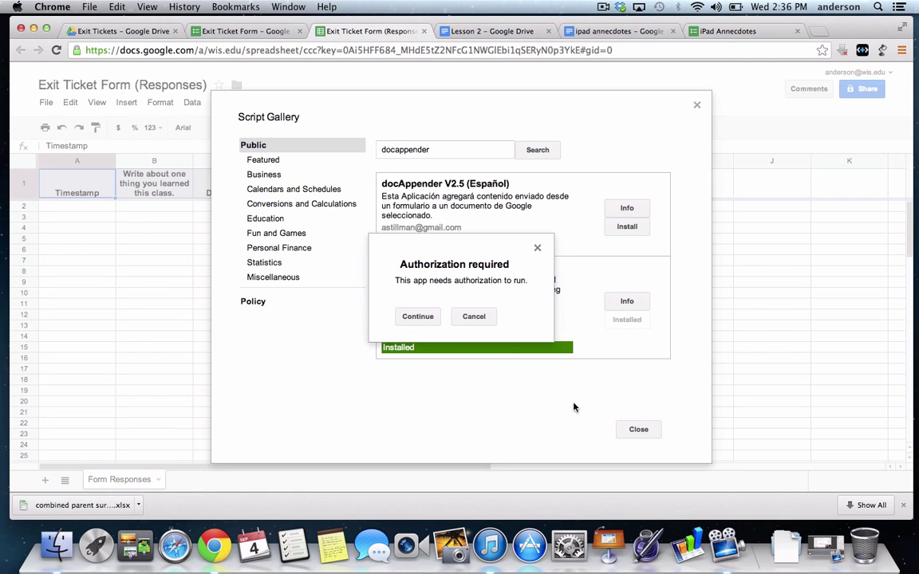
# Continue past the authorization prompt and accept docAppender's requested permissions
pyautogui.click(426, 320)
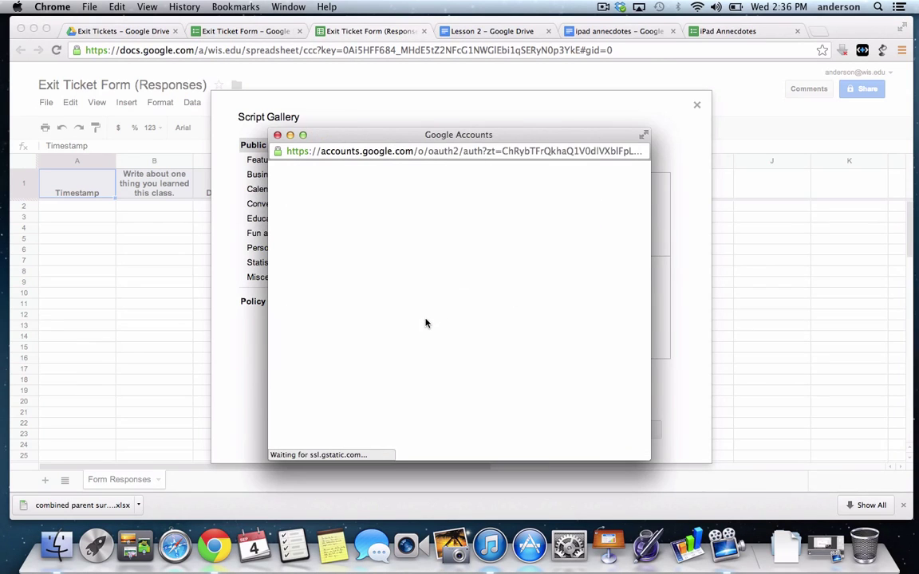
pyautogui.scroll(-4, 413, 319)
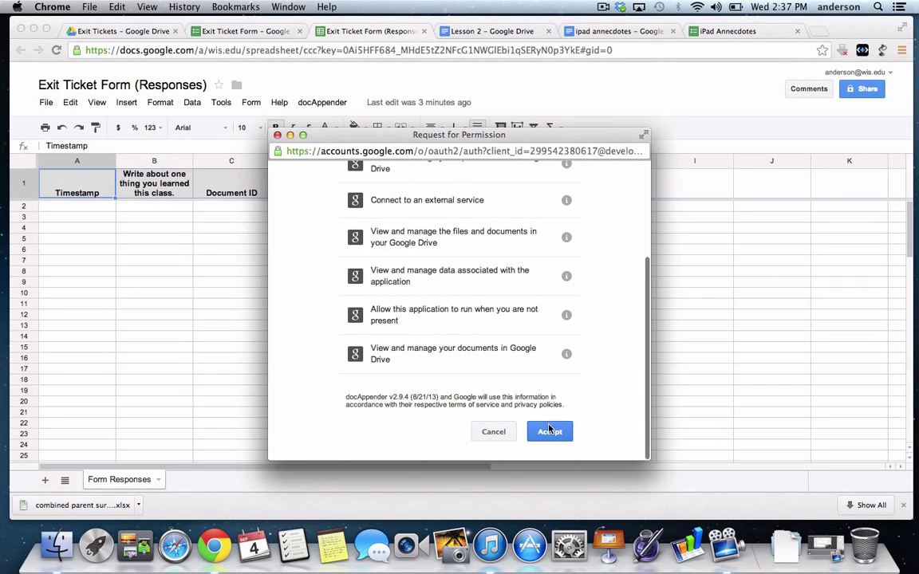
pyautogui.scroll(5, 503, 390)
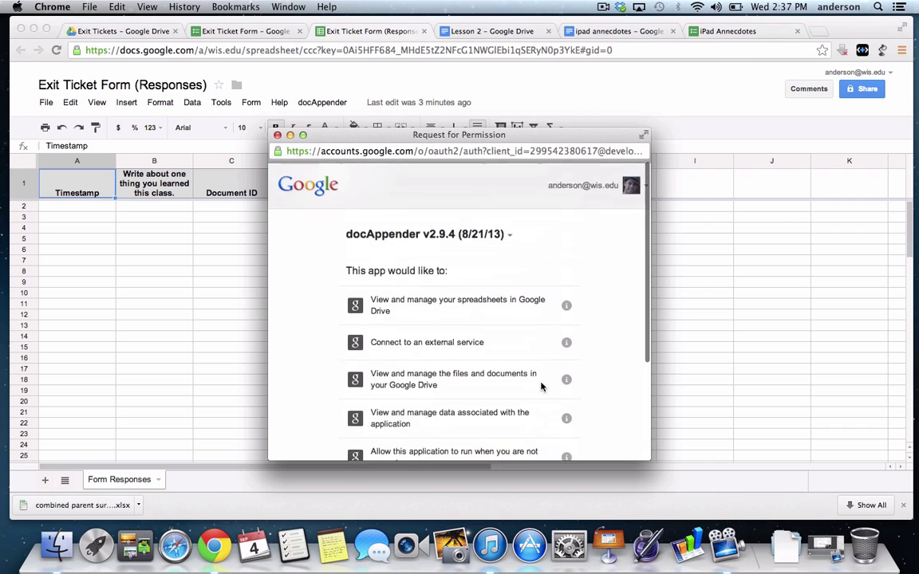
pyautogui.scroll(-5, 540, 387)
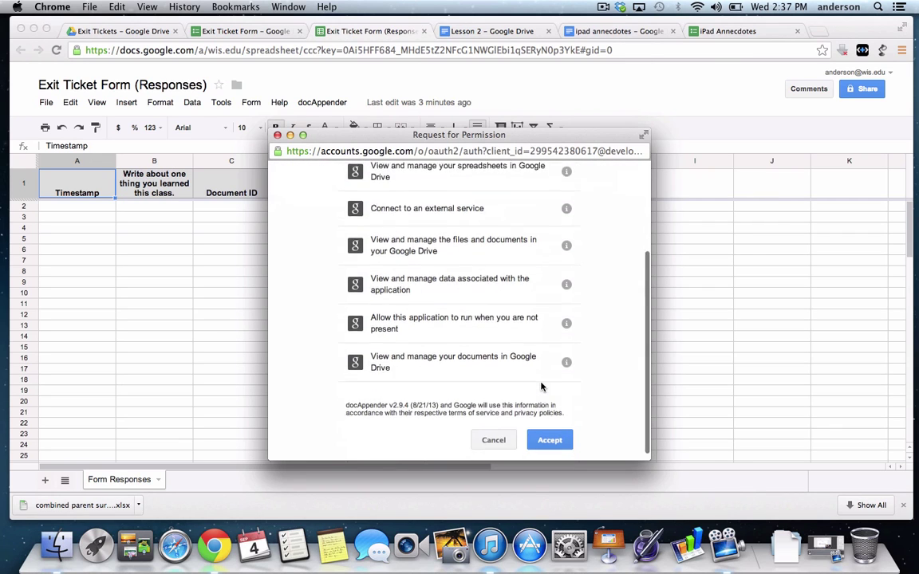
pyautogui.scroll(3, 541, 387)
pyautogui.scroll(2, 541, 387)
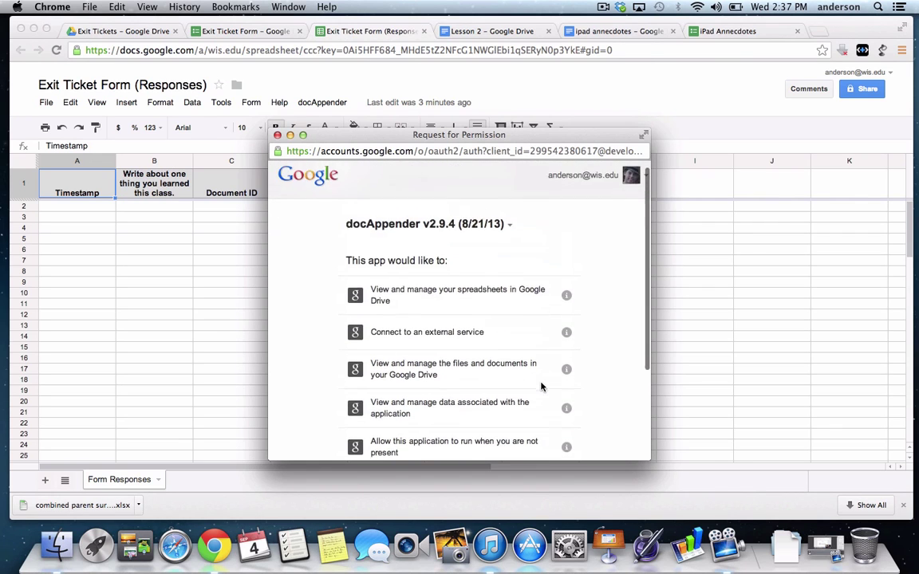
pyautogui.scroll(-5, 541, 387)
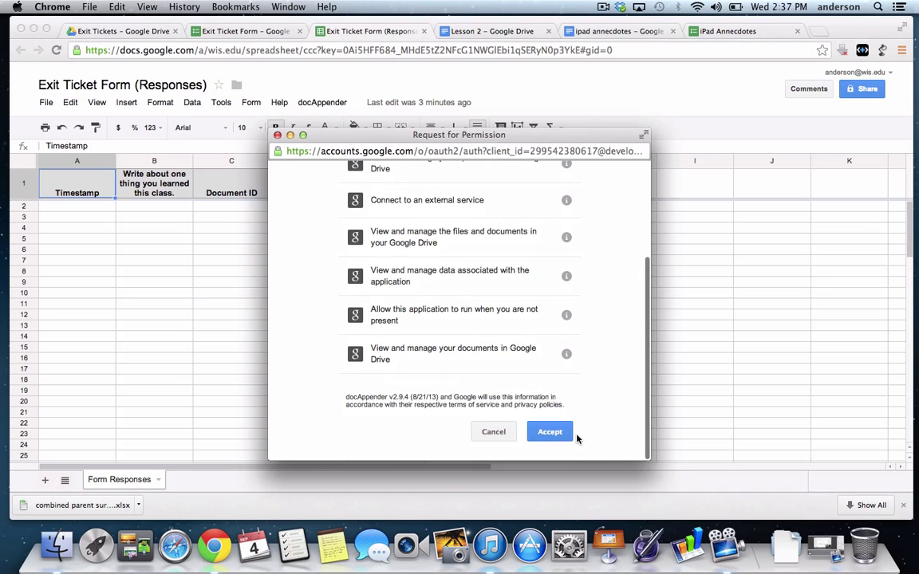
pyautogui.click(549, 433)
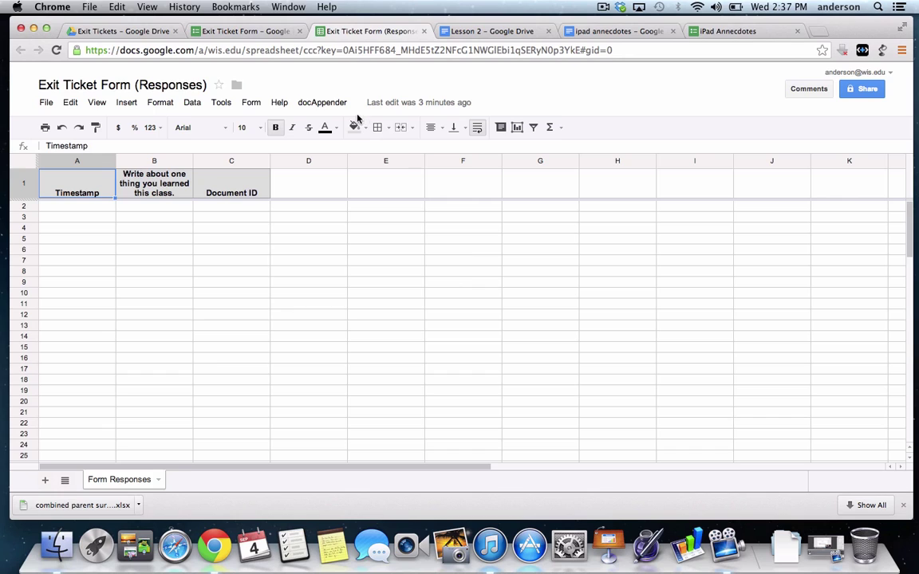
# Run docAppender's initial installation and Step 1, then open the docAppender.gs code in the script editor
pyautogui.click(315, 102)
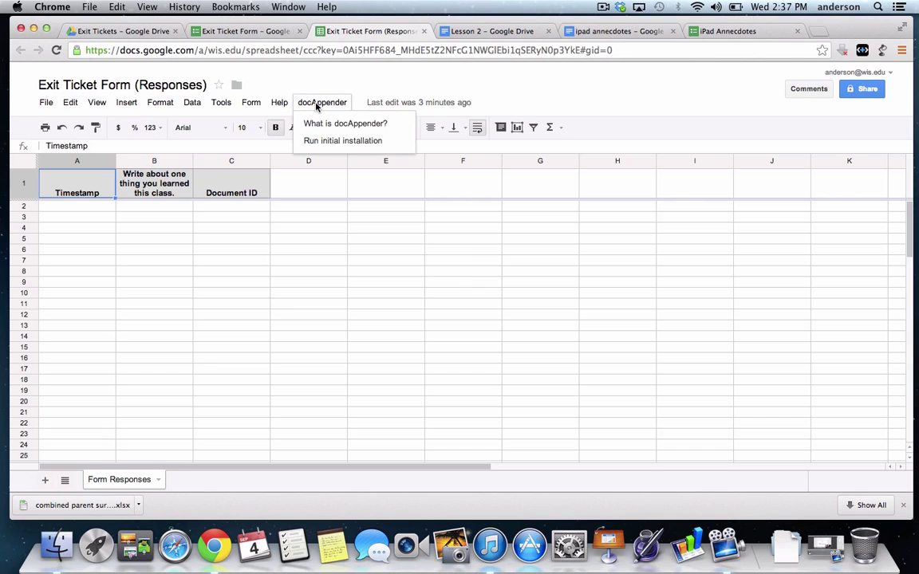
pyautogui.click(327, 144)
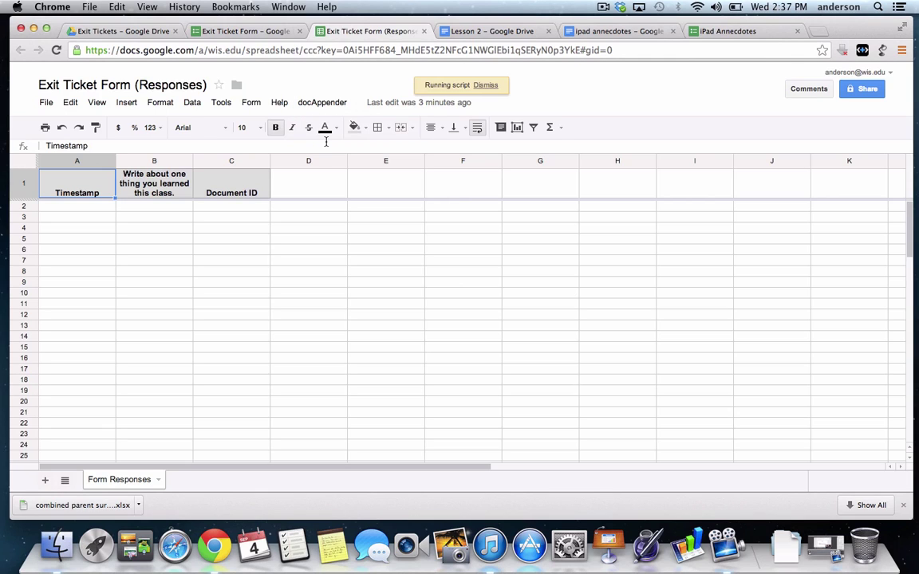
pyautogui.click(323, 104)
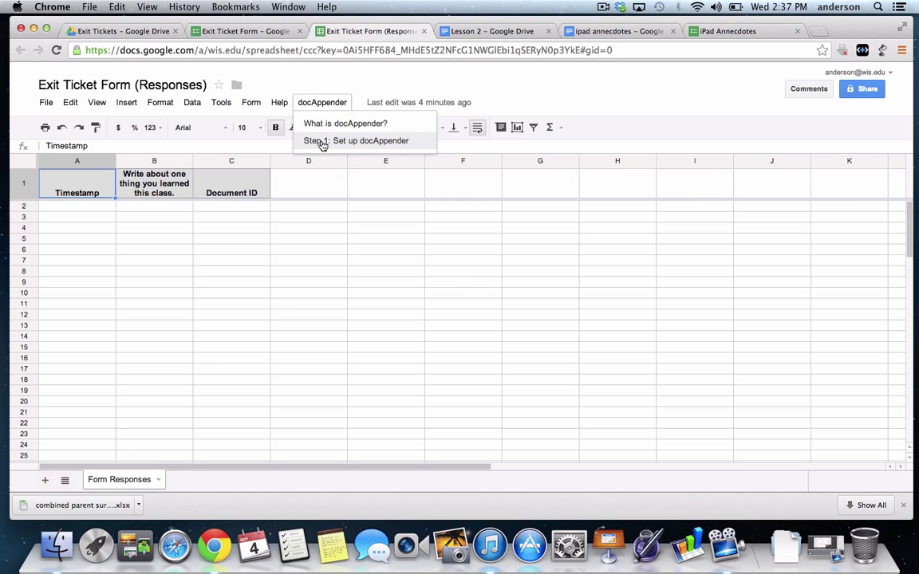
pyautogui.click(331, 141)
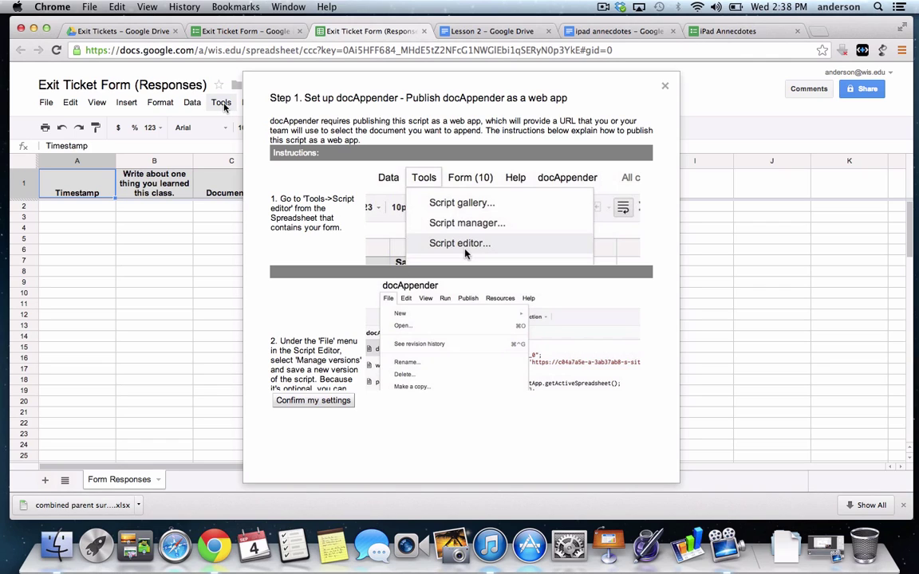
pyautogui.click(224, 104)
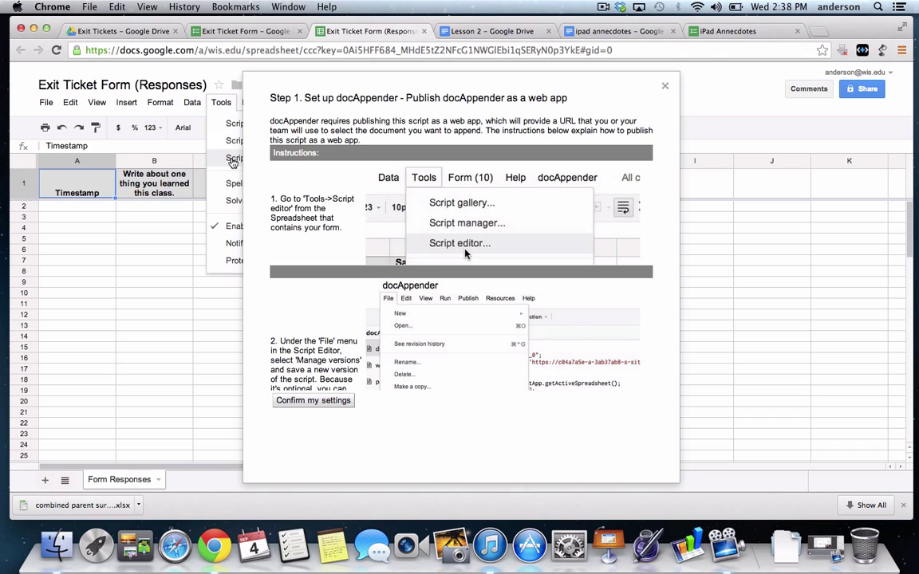
pyautogui.click(233, 161)
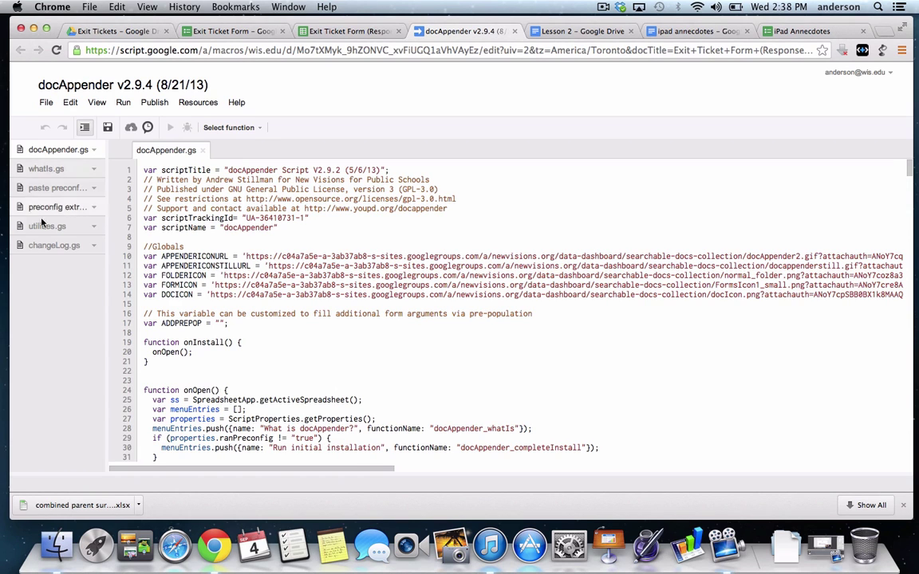
pyautogui.scroll(-10, 295, 343)
pyautogui.scroll(-20, 296, 343)
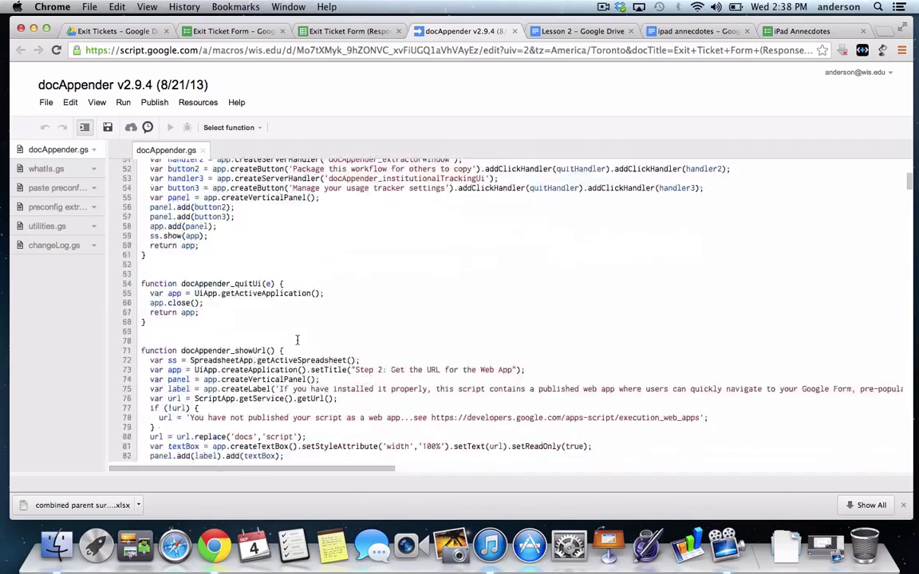
pyautogui.scroll(-20, 298, 340)
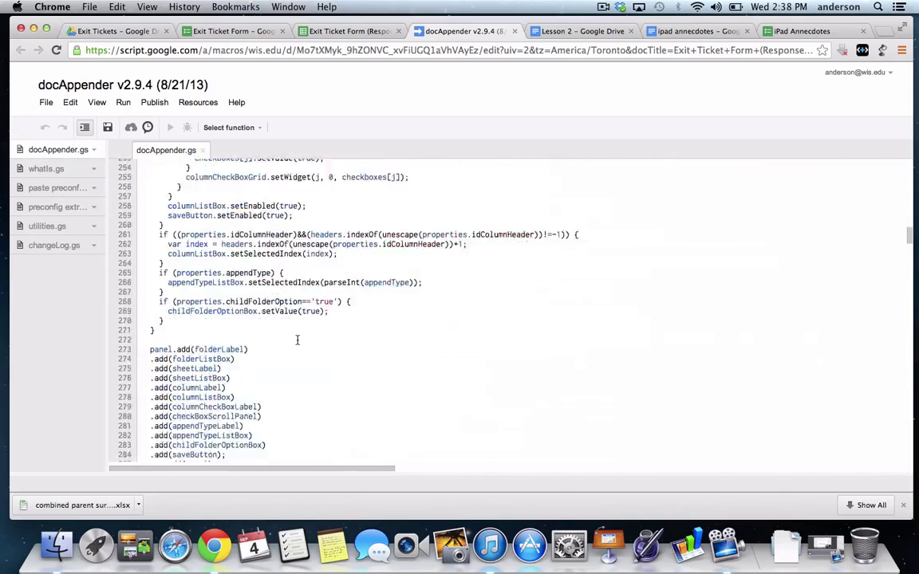
pyautogui.scroll(-20, 297, 340)
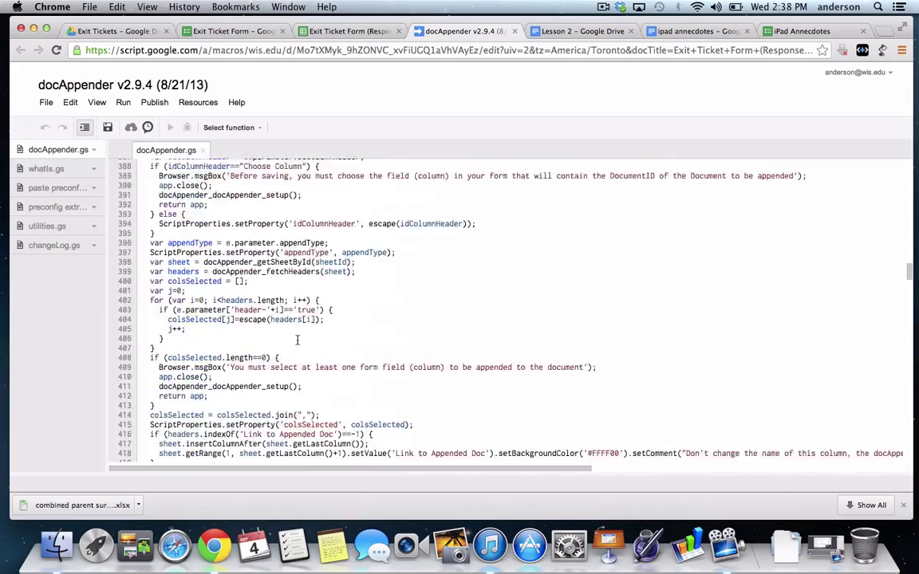
pyautogui.scroll(20, 297, 340)
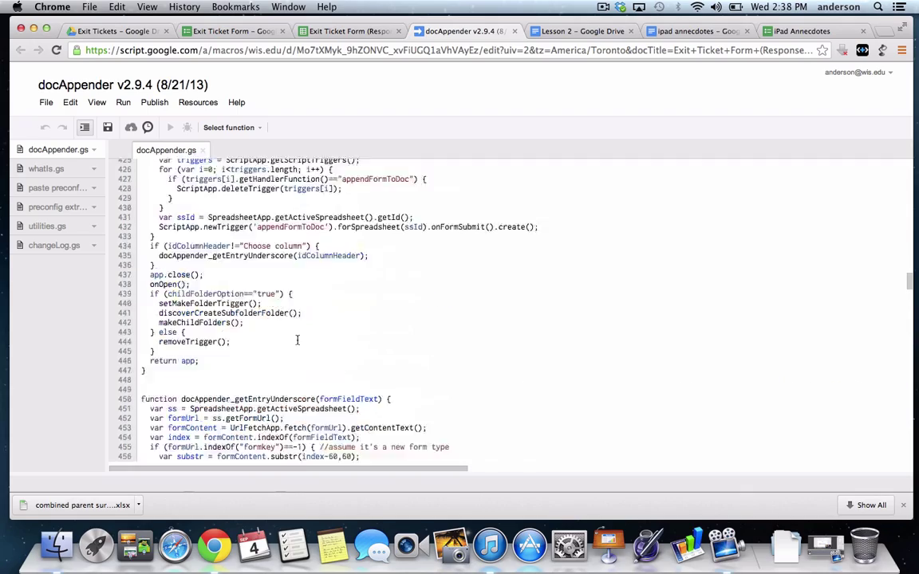
pyautogui.scroll(20, 296, 340)
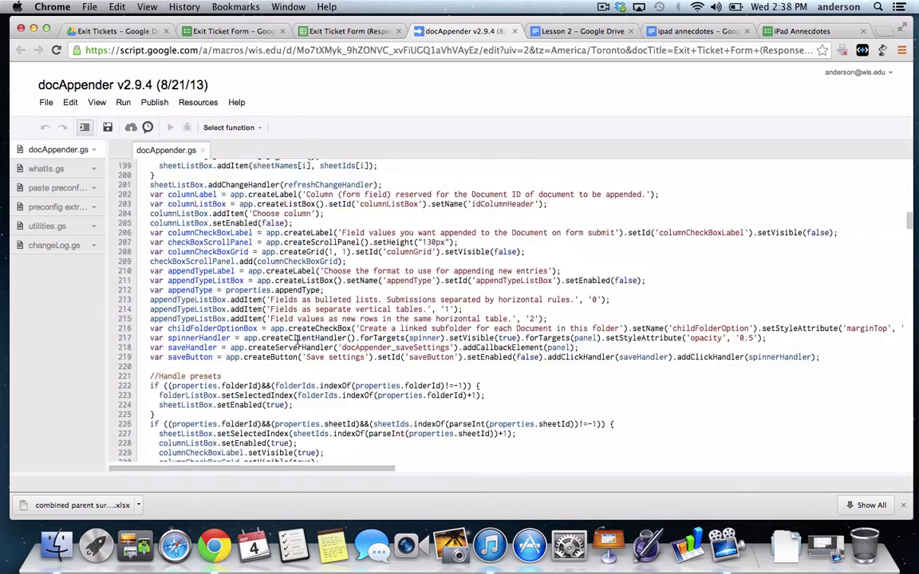
pyautogui.scroll(10, 297, 340)
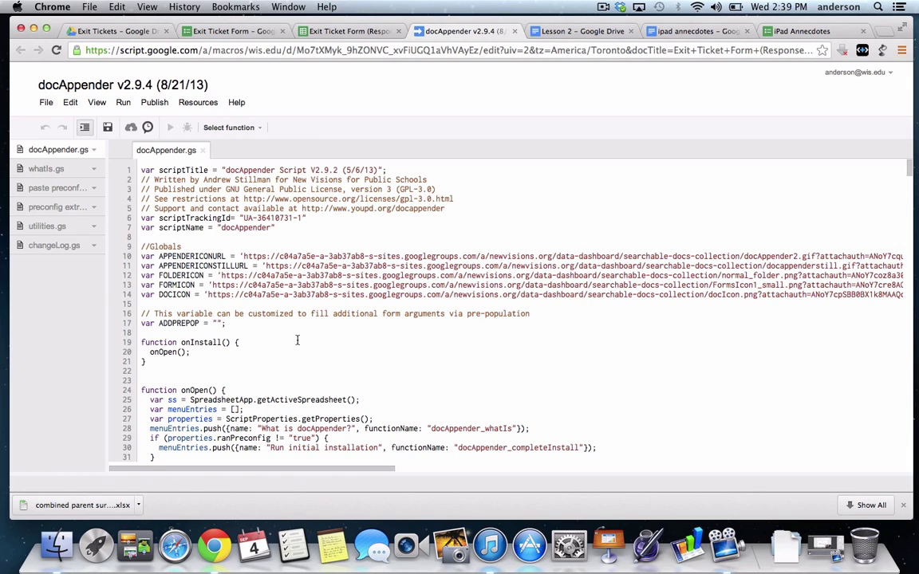
# Save a new version 1 of the docAppender project through Manage versions
pyautogui.click(45, 103)
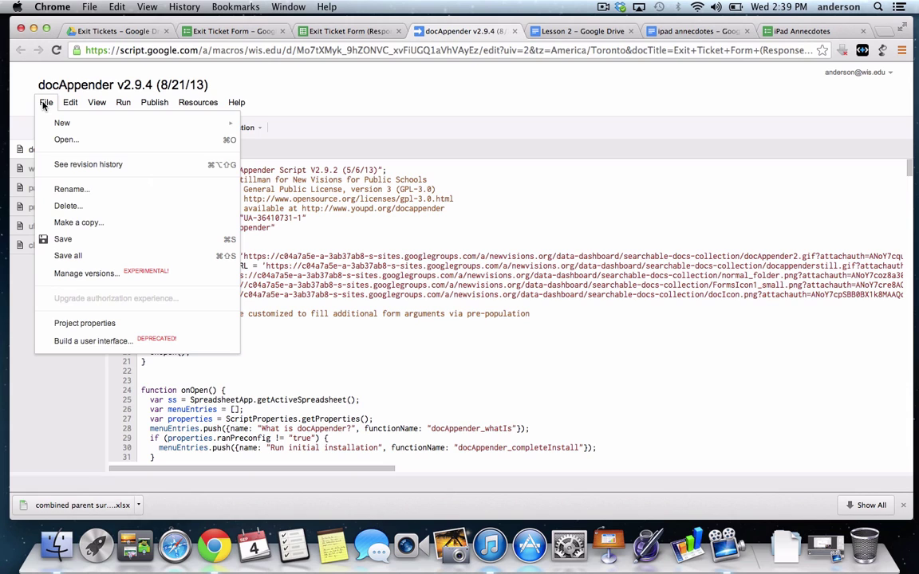
pyautogui.click(88, 274)
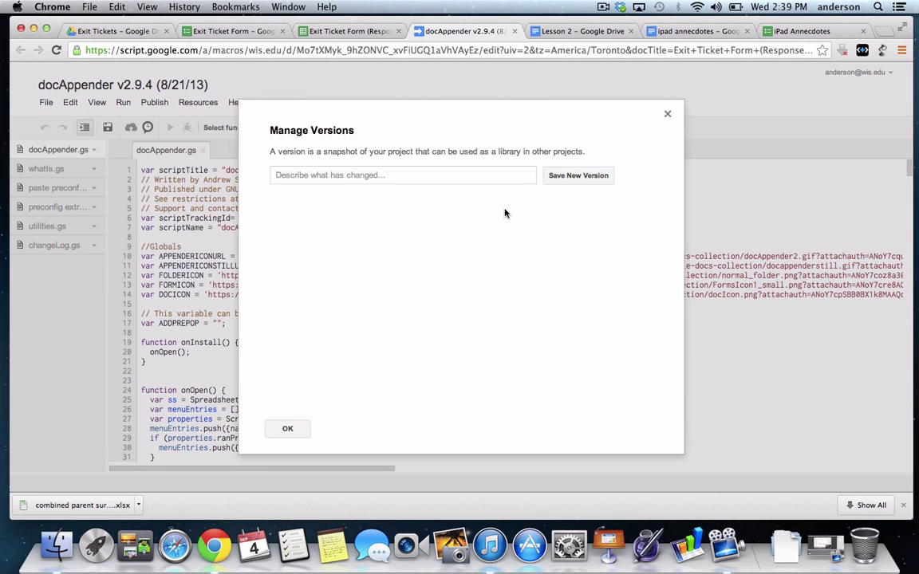
pyautogui.click(569, 182)
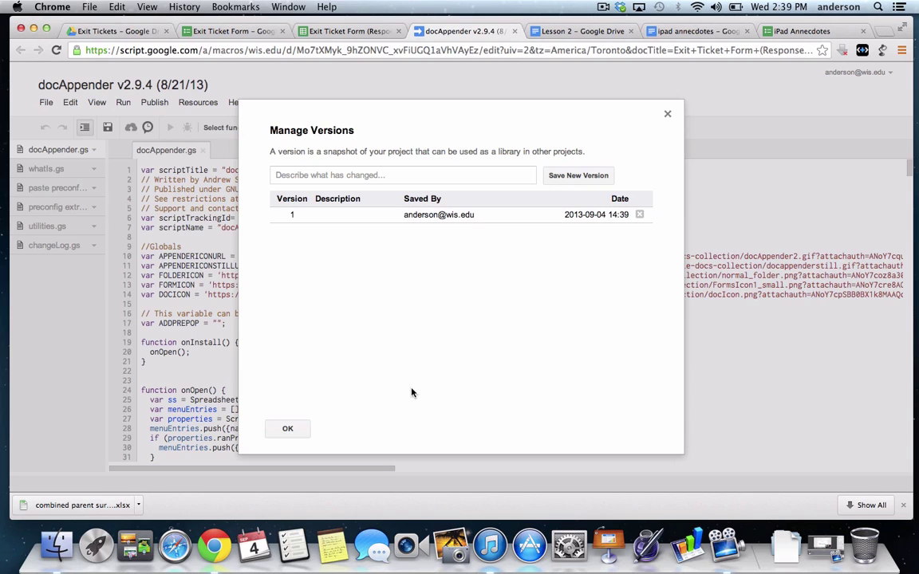
pyautogui.click(289, 429)
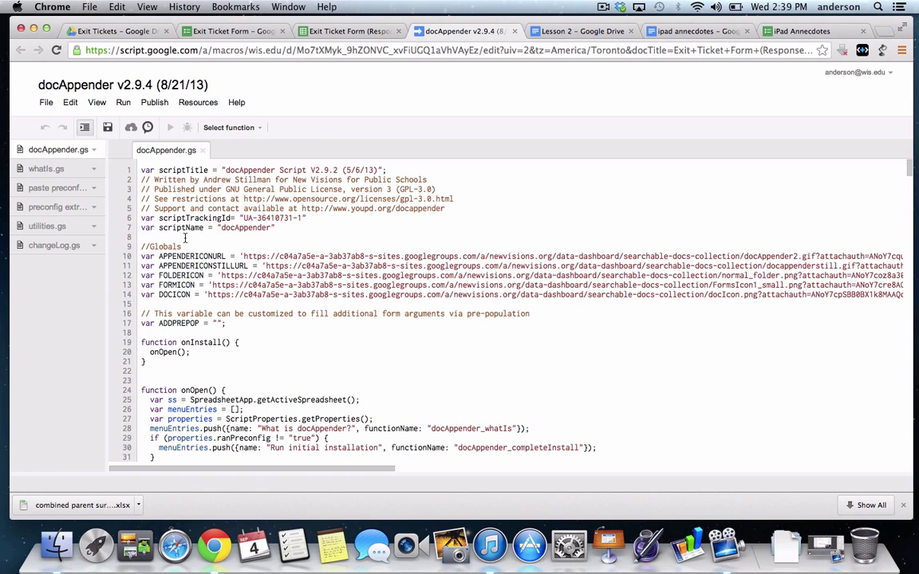
# Deploy version 1 of docAppender as a web app and dismiss the web app URL dialog
pyautogui.click(156, 103)
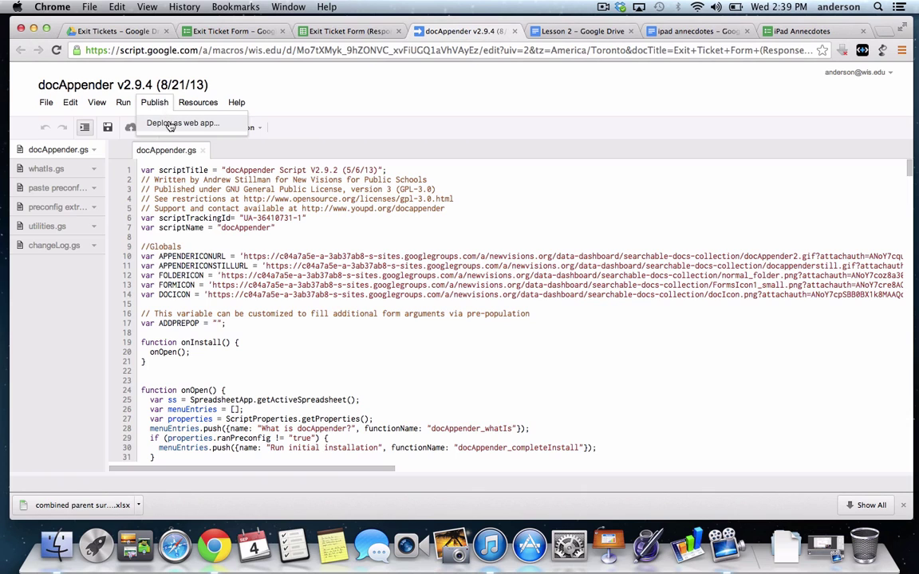
pyautogui.click(170, 124)
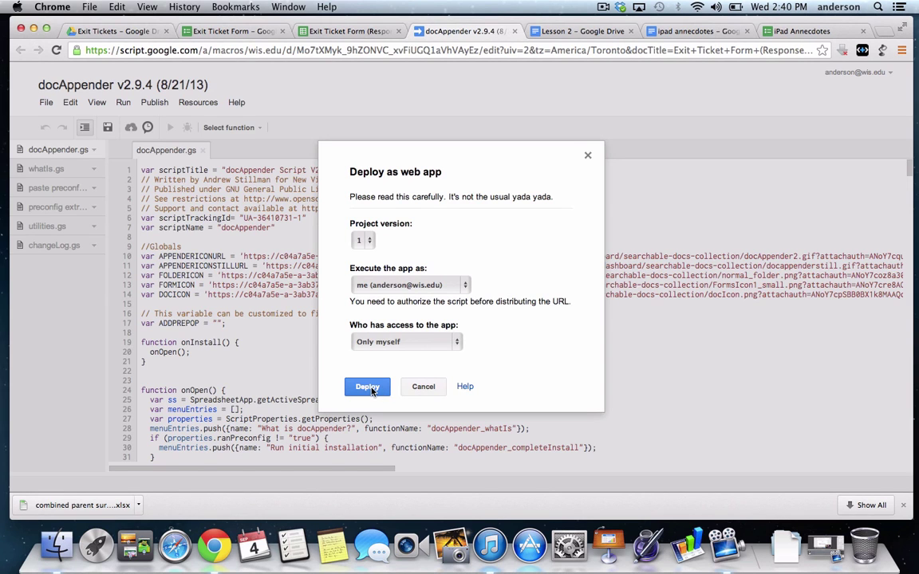
pyautogui.click(368, 387)
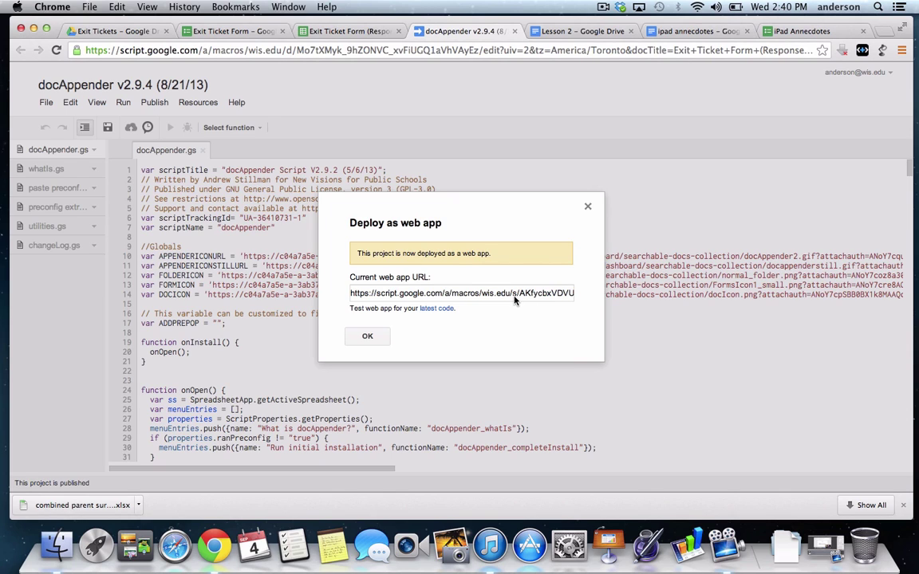
pyautogui.click(372, 339)
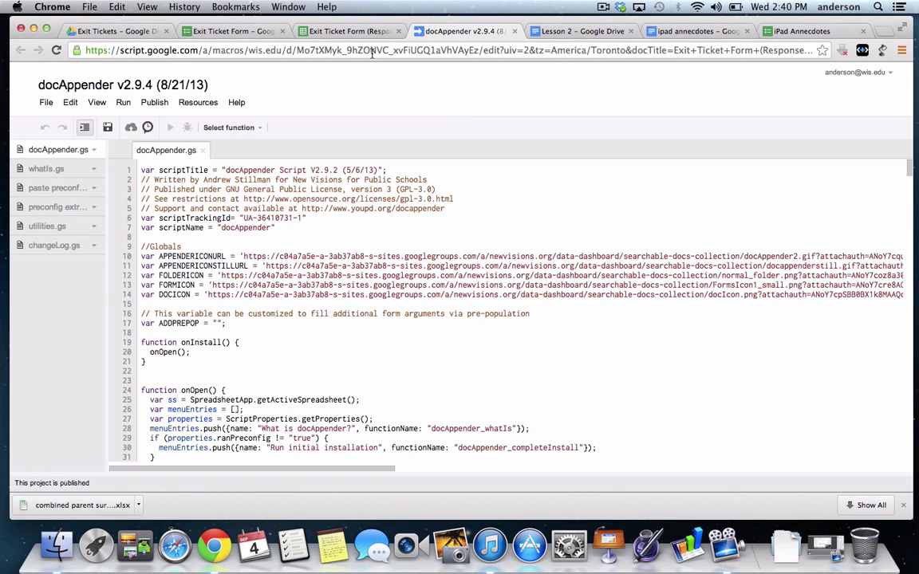
# Return to the responses spreadsheet and confirm the publishing settings to reach docAppender's Step 1 setup
pyautogui.click(361, 31)
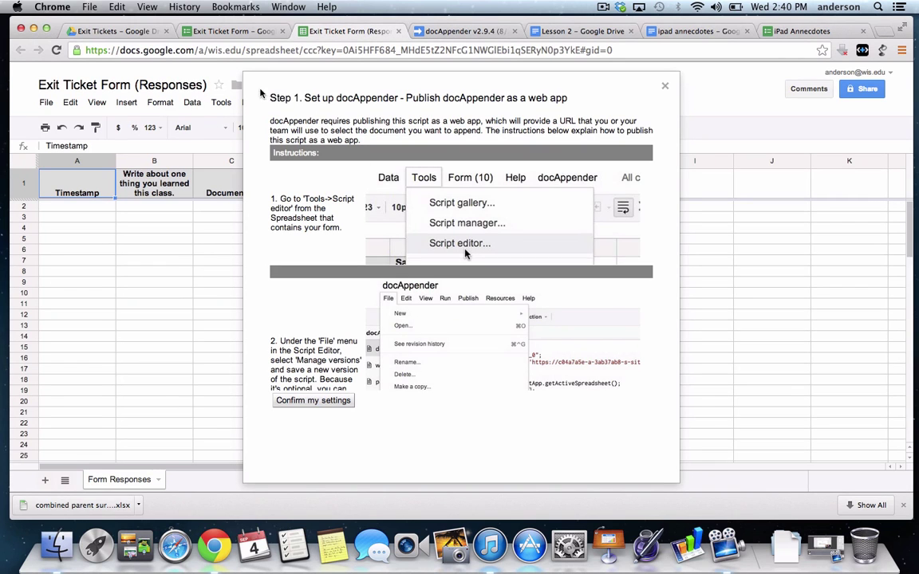
pyautogui.scroll(-10, 365, 298)
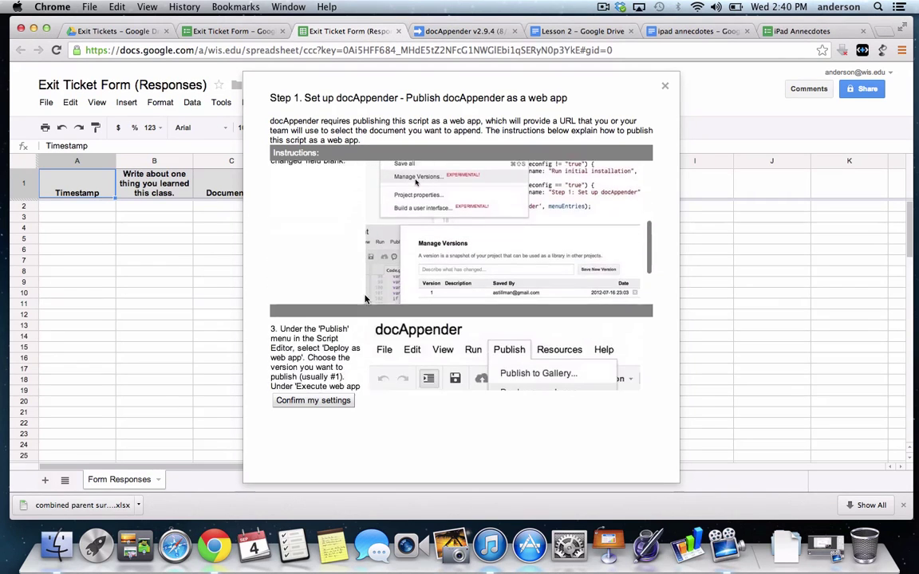
pyautogui.scroll(-5, 365, 298)
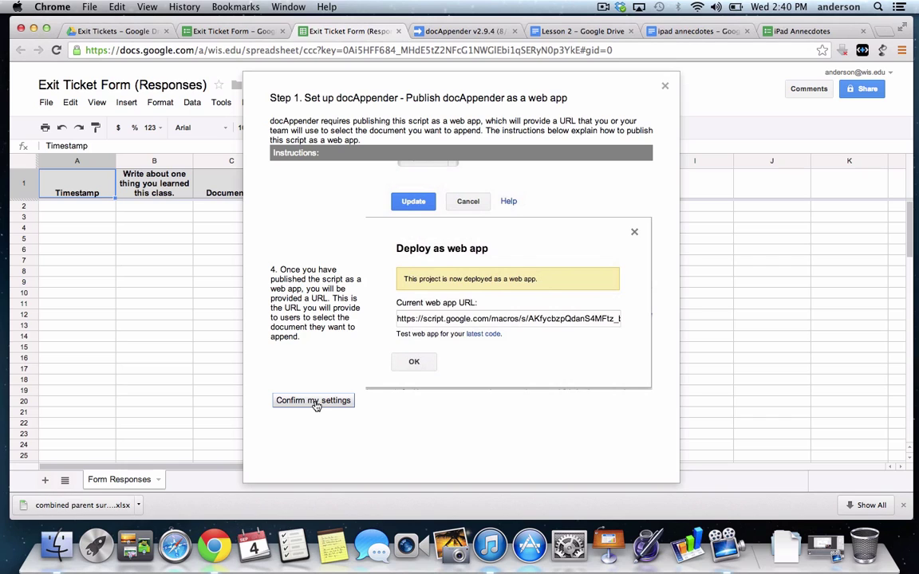
pyautogui.click(315, 403)
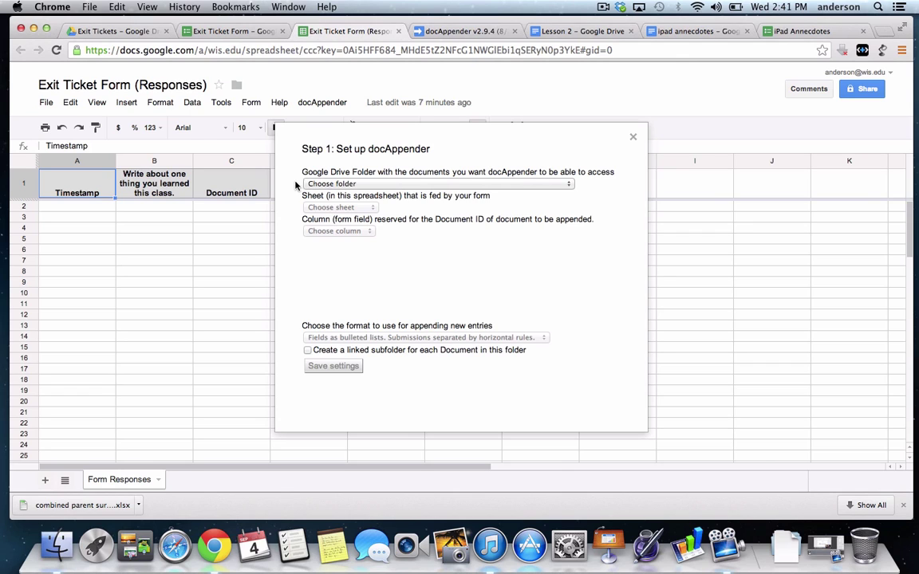
# Choose the Exit Tickets Drive folder and the Form Responses sheet for docAppender
pyautogui.click(570, 184)
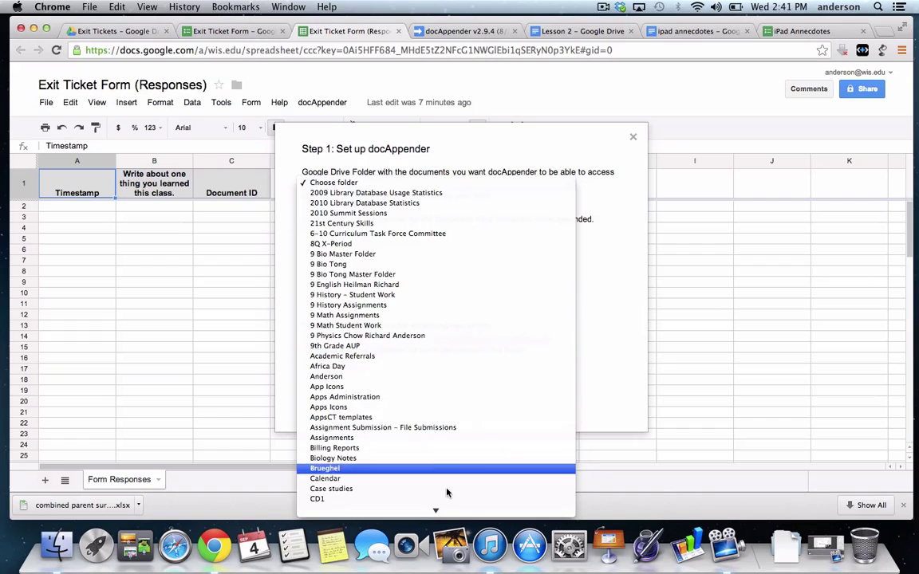
pyautogui.moveTo(443, 519)
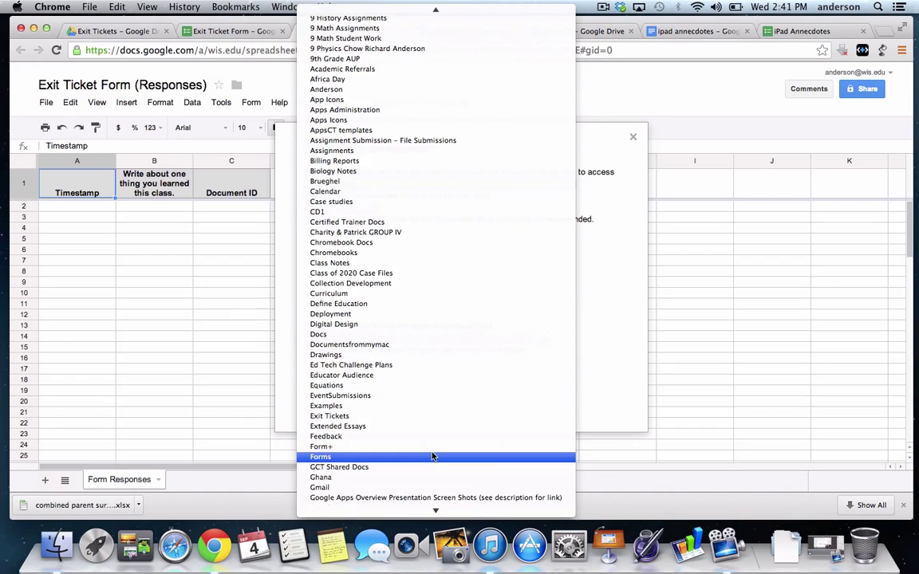
pyautogui.click(356, 416)
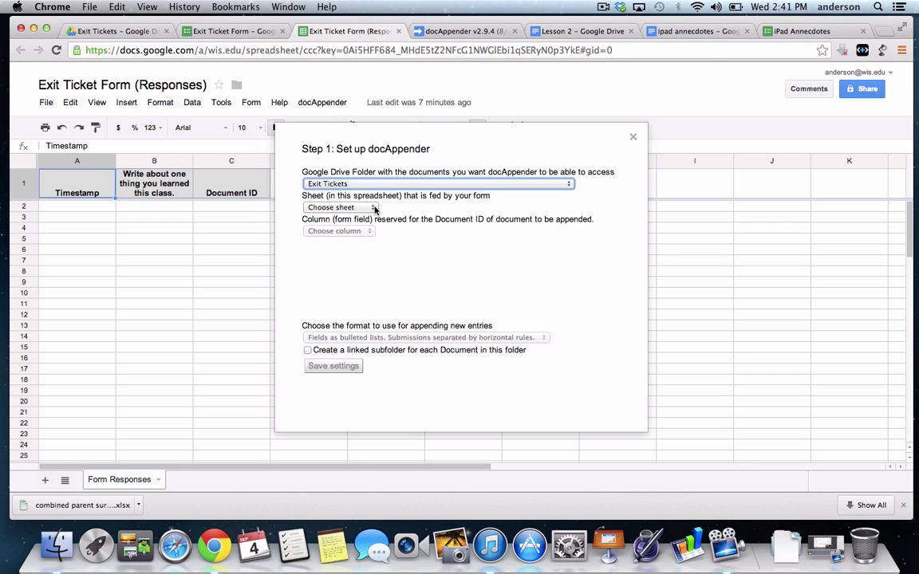
pyautogui.click(374, 209)
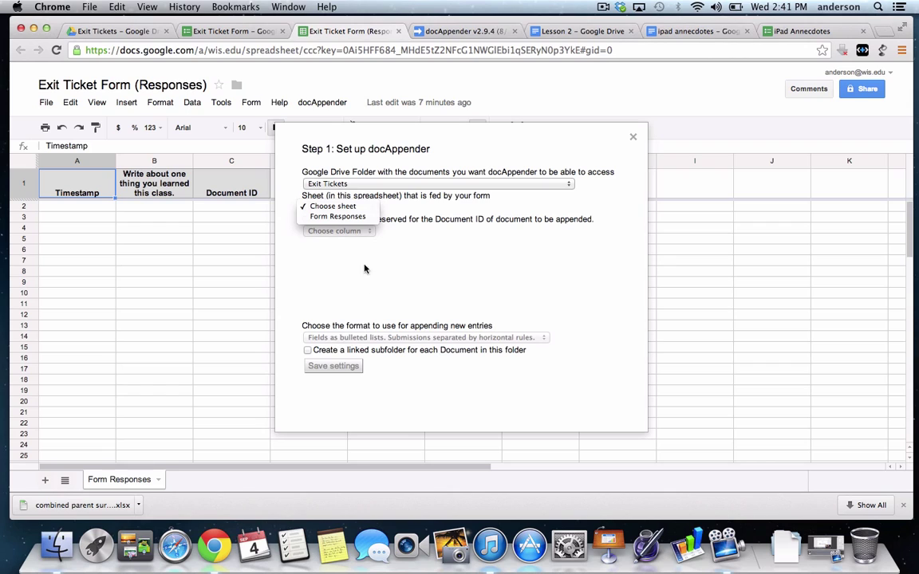
pyautogui.click(350, 218)
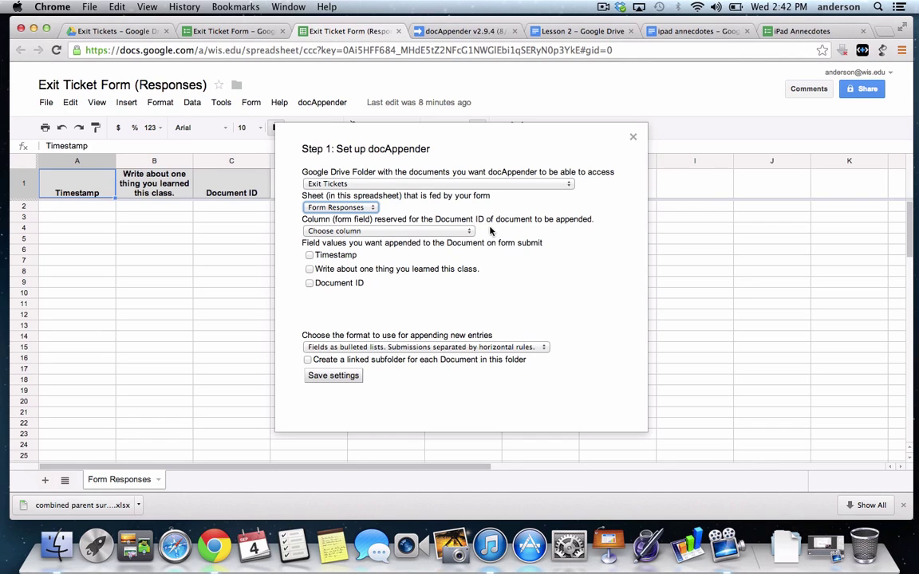
# Use Document ID as the target column, tick the learned-this-class question, keep 'Fields as bulleted lists'
pyautogui.click(471, 232)
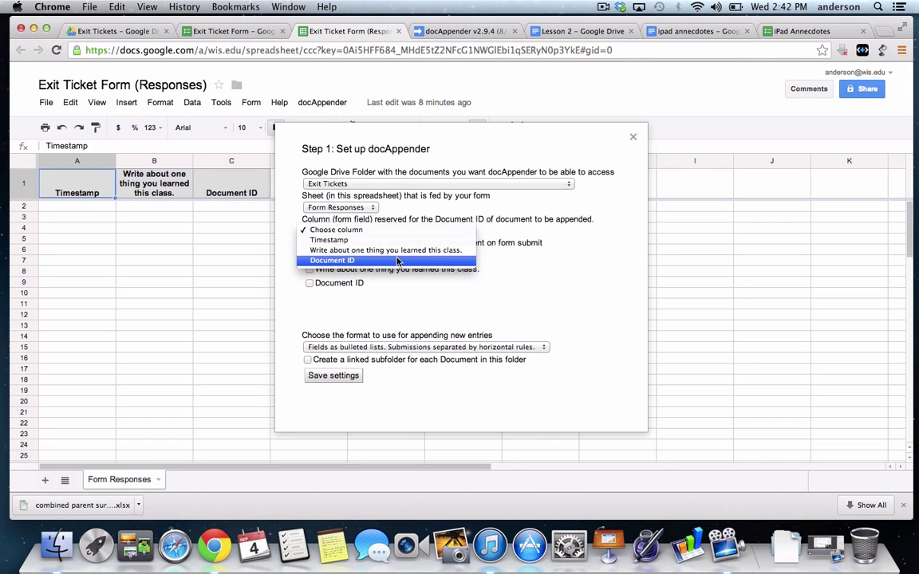
pyautogui.click(374, 261)
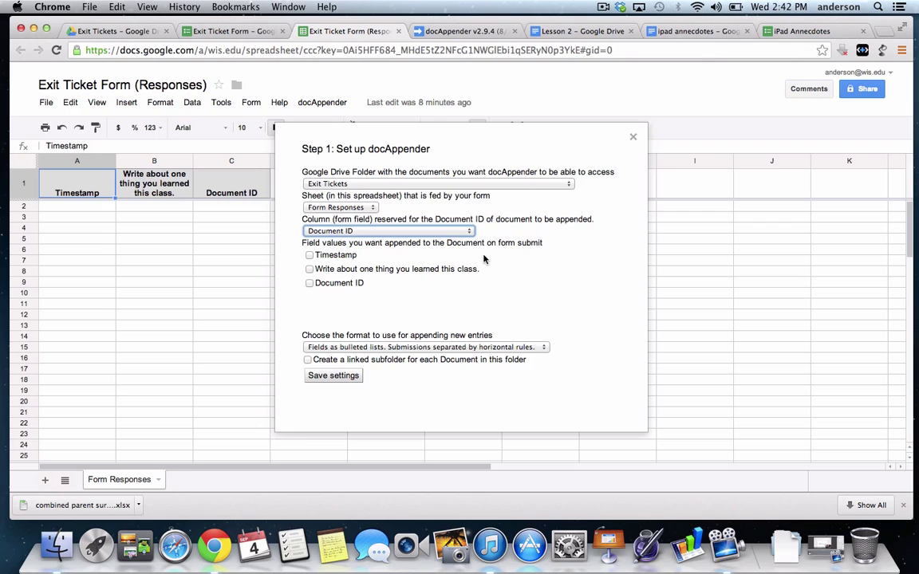
pyautogui.click(309, 270)
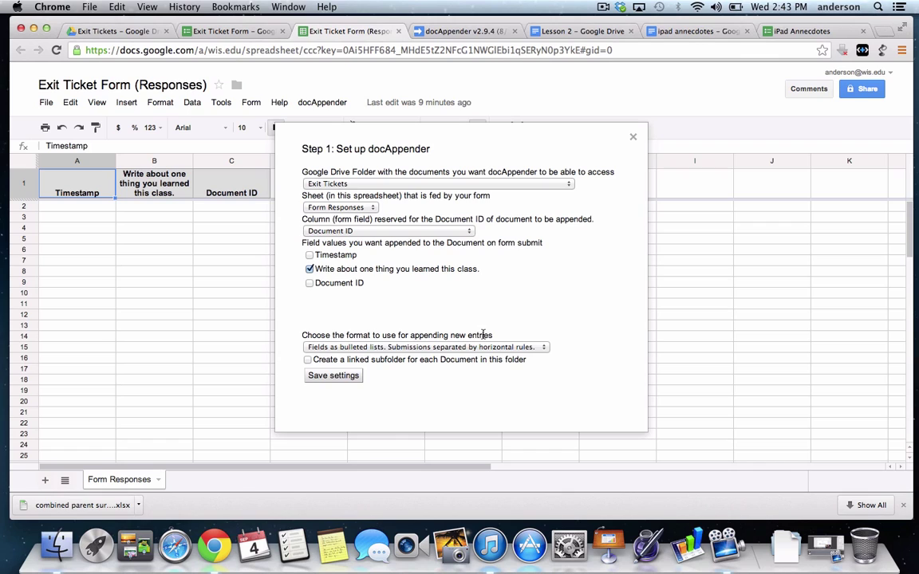
pyautogui.click(547, 348)
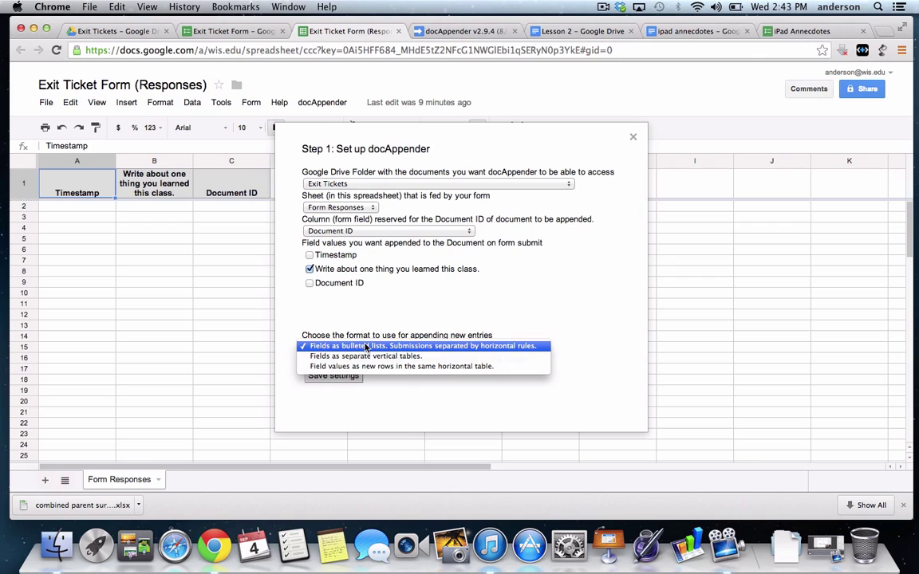
pyautogui.click(366, 347)
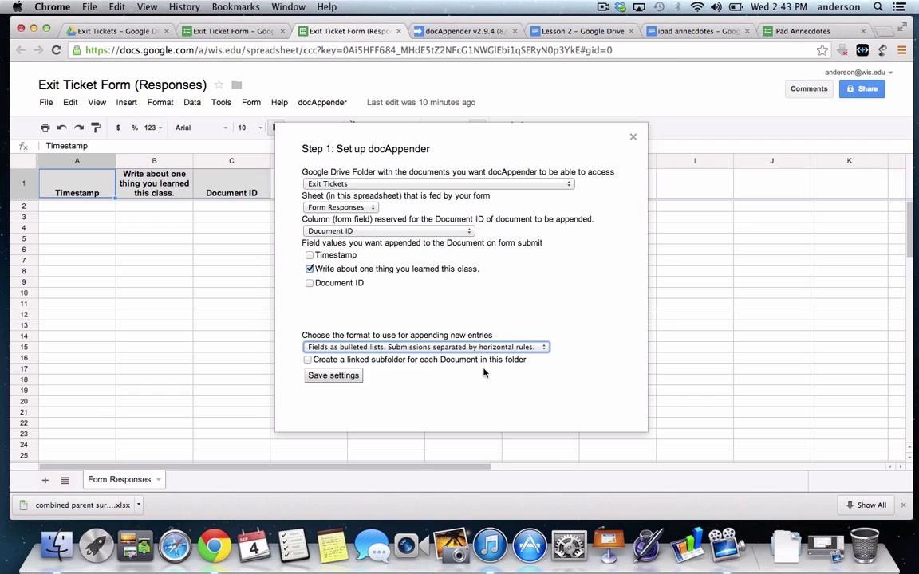
# Save the docAppender settings, adding Link to Appended Doc and Appender Status columns
pyautogui.click(334, 376)
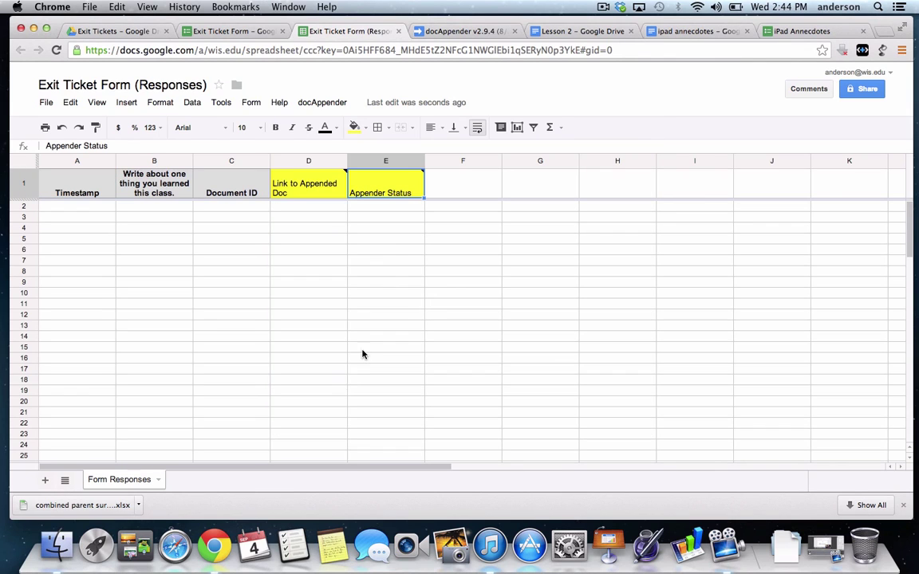
pyautogui.moveTo(303, 184)
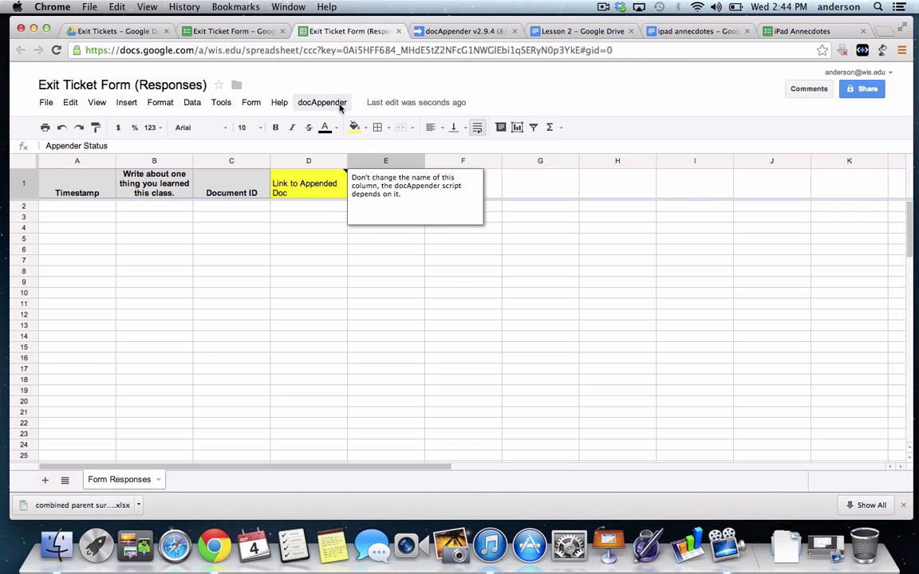
pyautogui.click(318, 105)
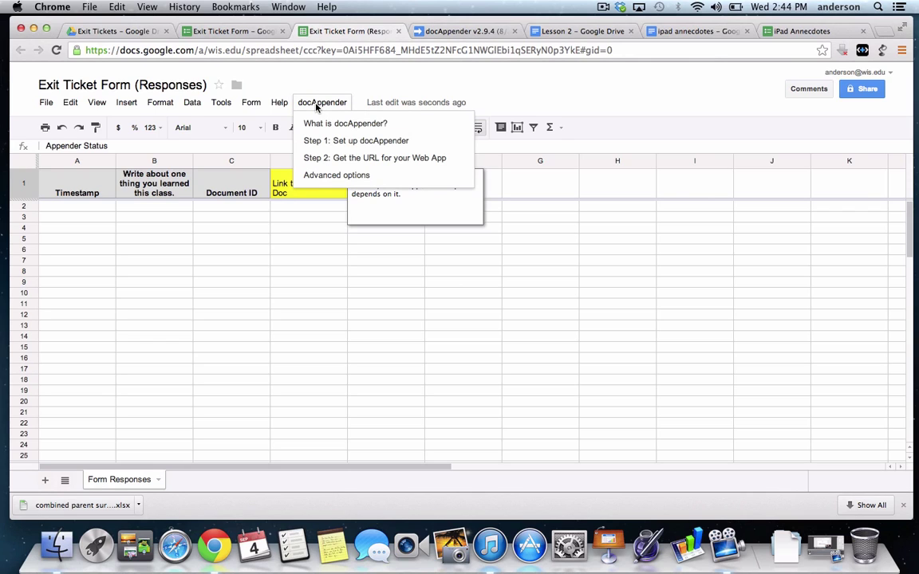
# Copy the docAppender web app URL from the Step 2 dialog into a new blank tab
pyautogui.click(362, 160)
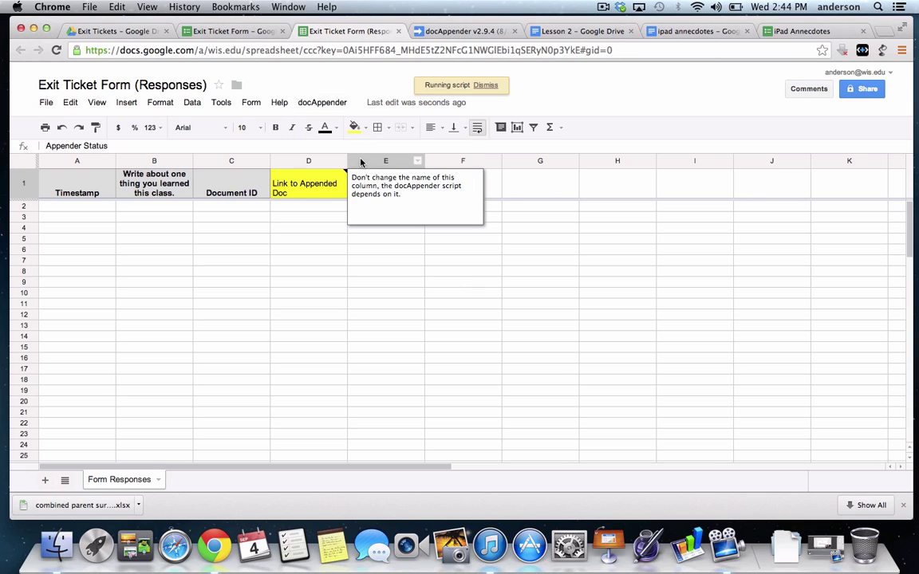
pyautogui.doubleClick(308, 241)
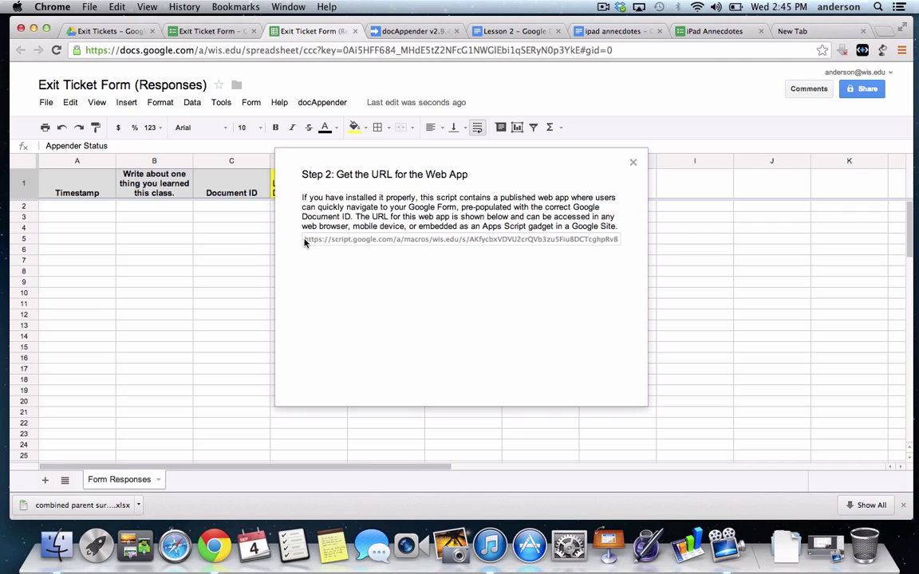
pyautogui.press('super+a')
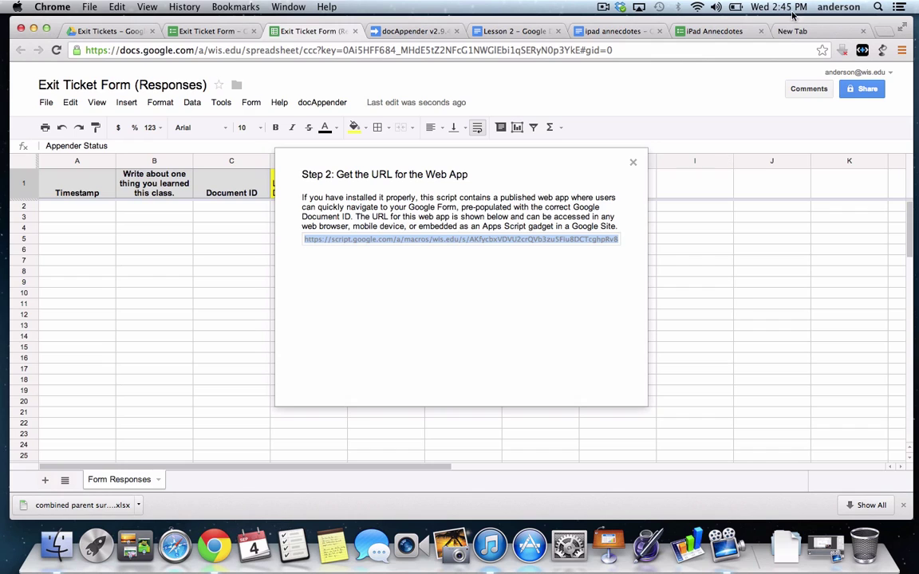
pyautogui.press('super+9')
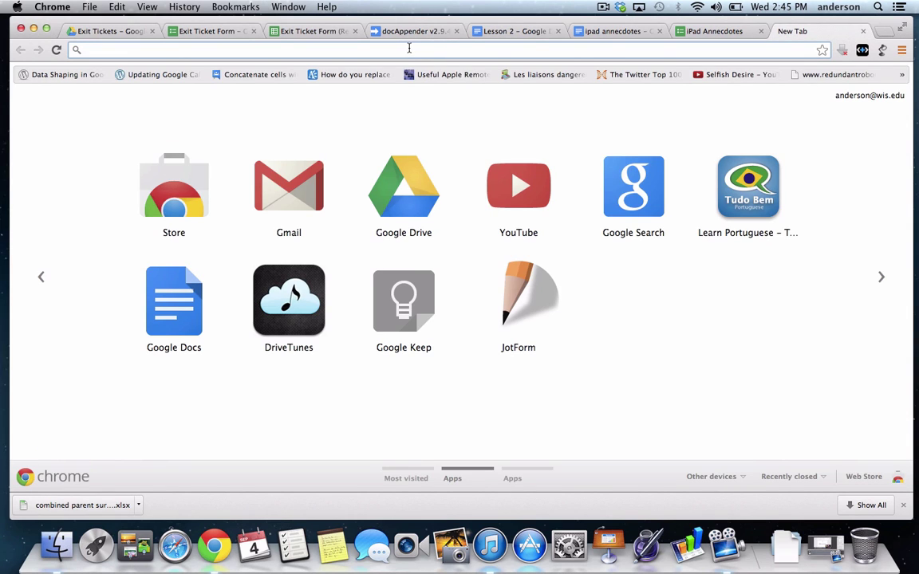
# Load the pasted web app URL, pick Lesson 1 as the target document, and open its prefilled form
pyautogui.press('Return')
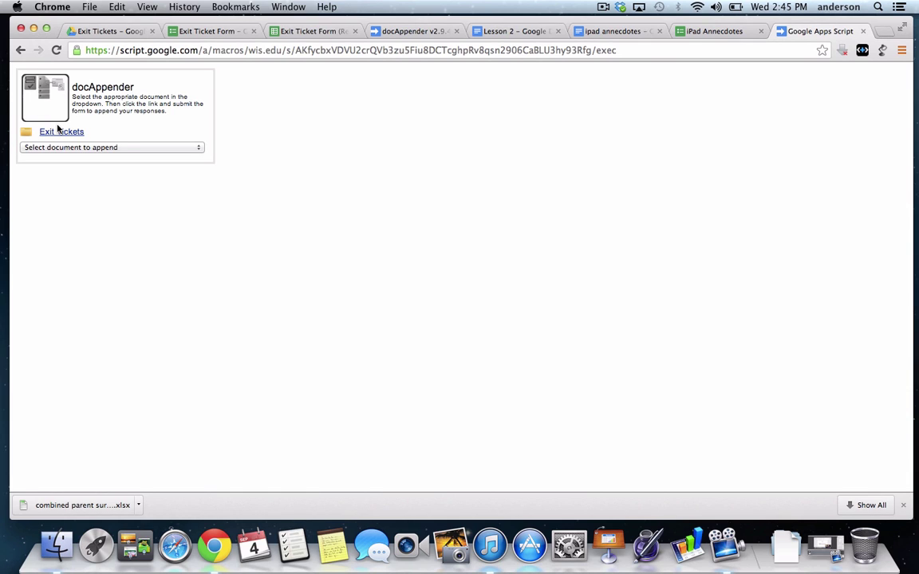
pyautogui.click(198, 150)
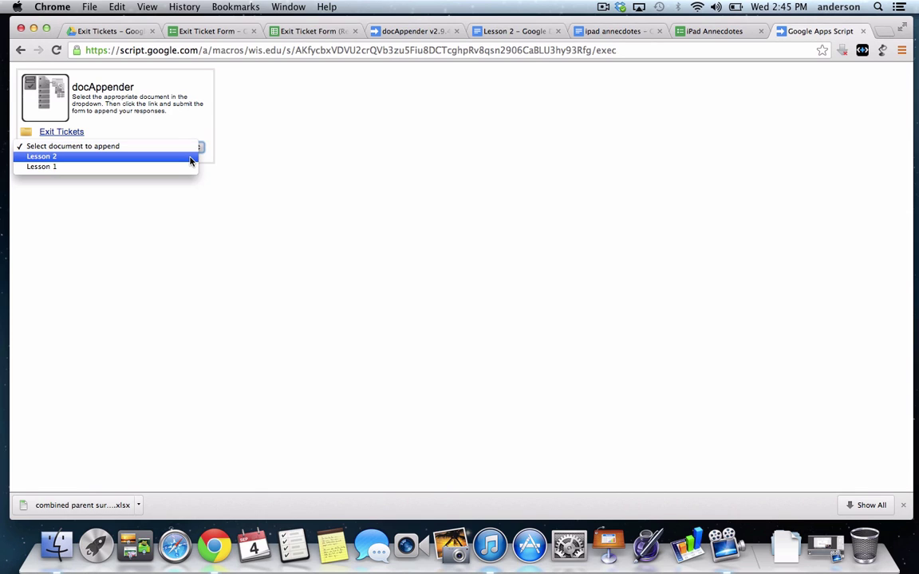
pyautogui.click(74, 257)
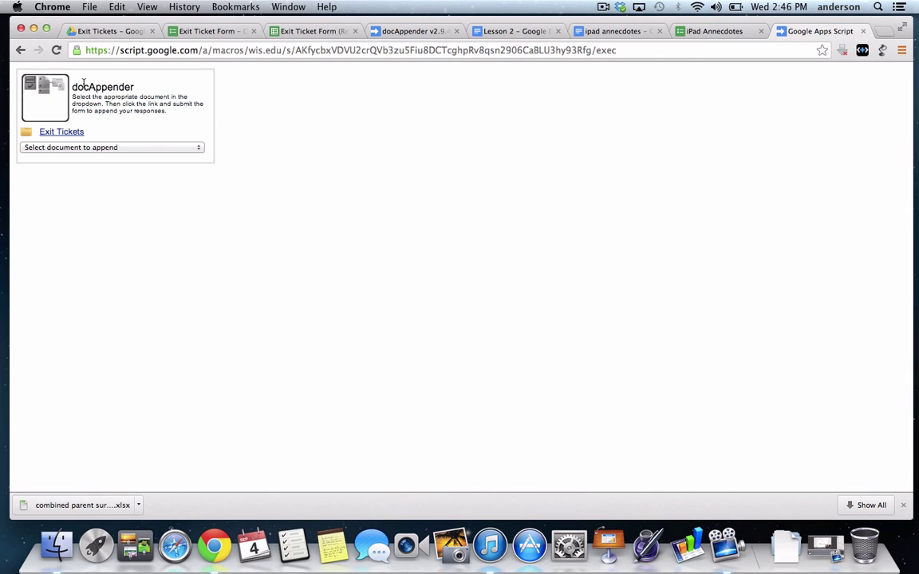
pyautogui.click(200, 151)
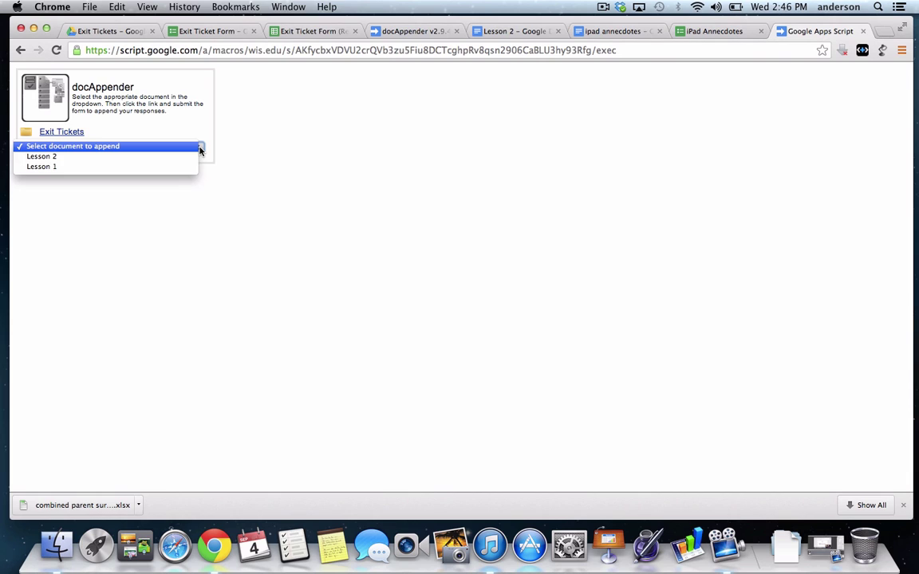
pyautogui.click(156, 168)
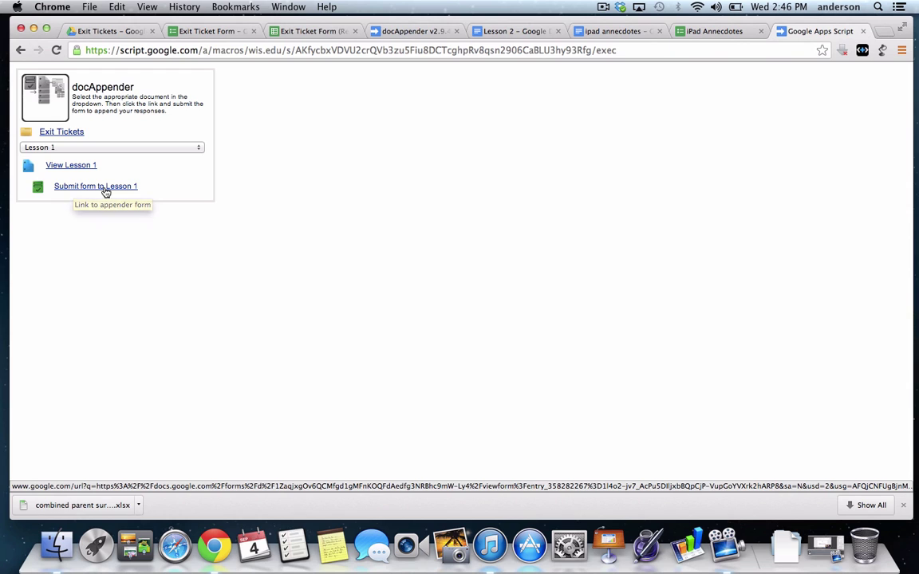
pyautogui.click(104, 188)
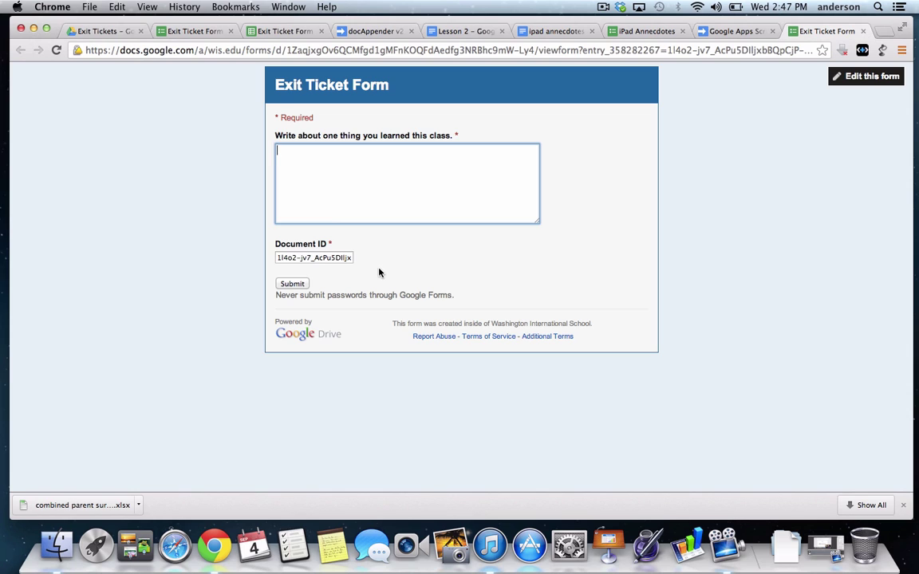
# Submit the Exit Ticket answer 'I learned how to set-up docappender and use it with my students'
pyautogui.click(302, 49)
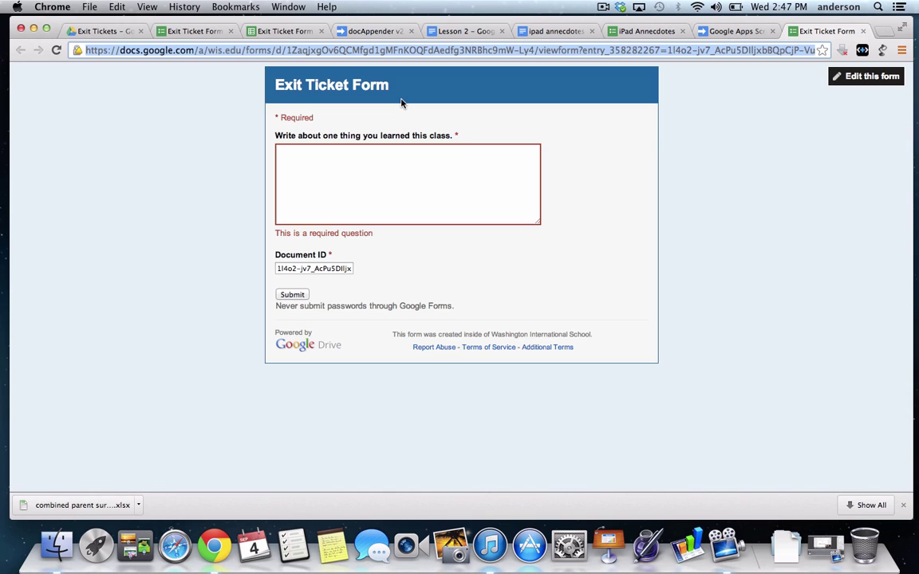
pyautogui.click(470, 179)
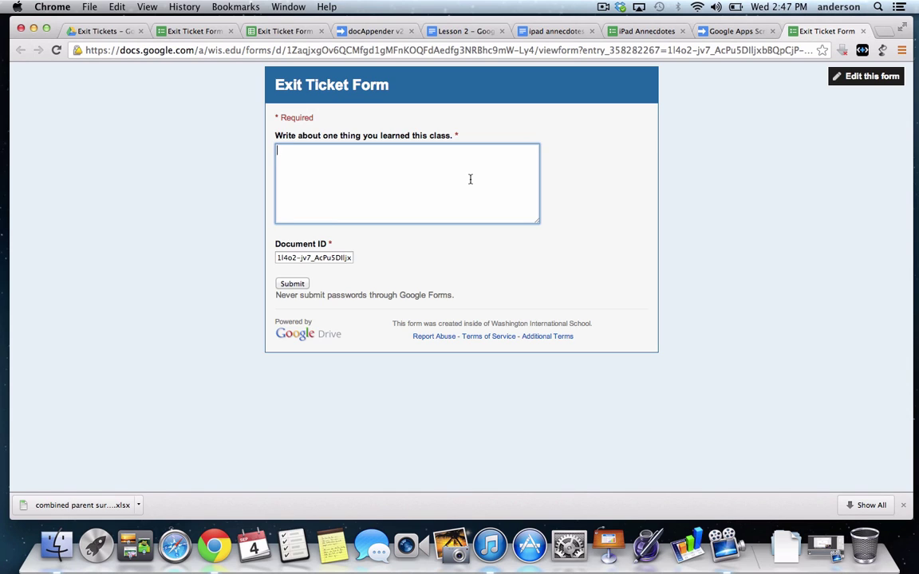
pyautogui.write('I learned how to set-up do')
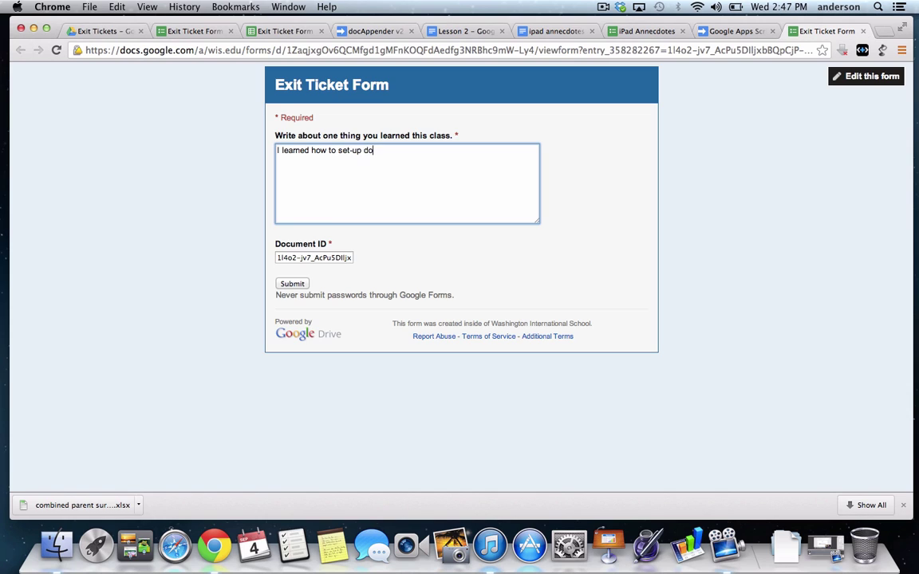
pyautogui.write('cappender and use it with m')
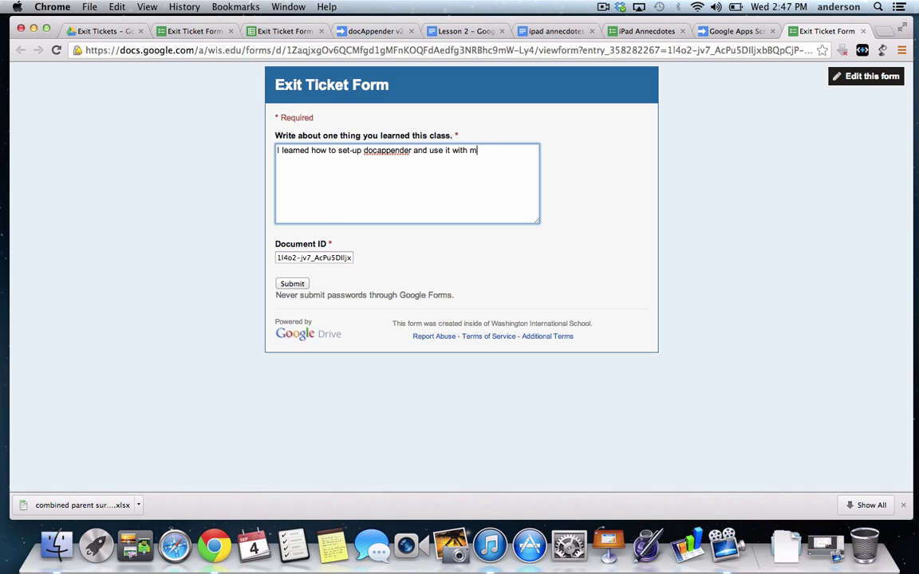
pyautogui.write('y students')
pyautogui.click(296, 287)
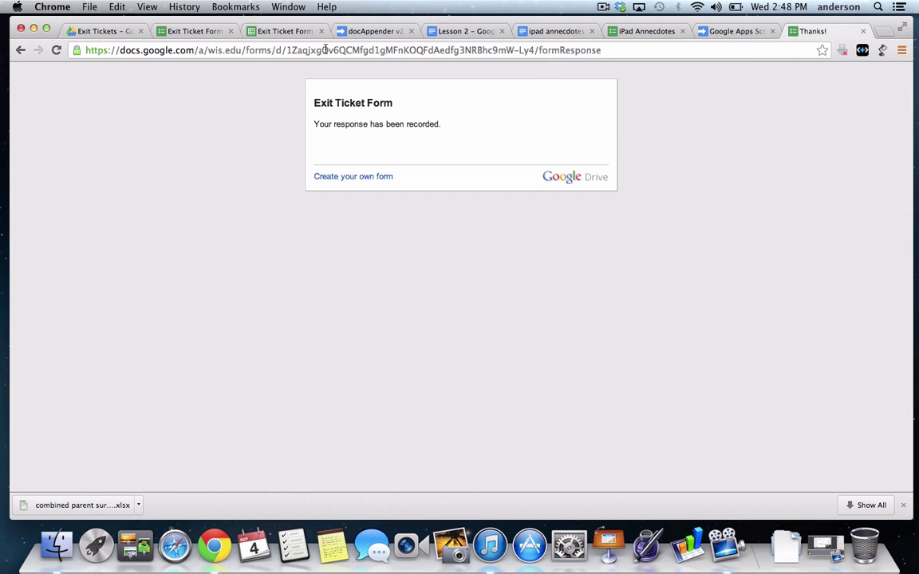
# Open the Lesson 1 document from the Exit Tickets Drive folder
pyautogui.click(96, 31)
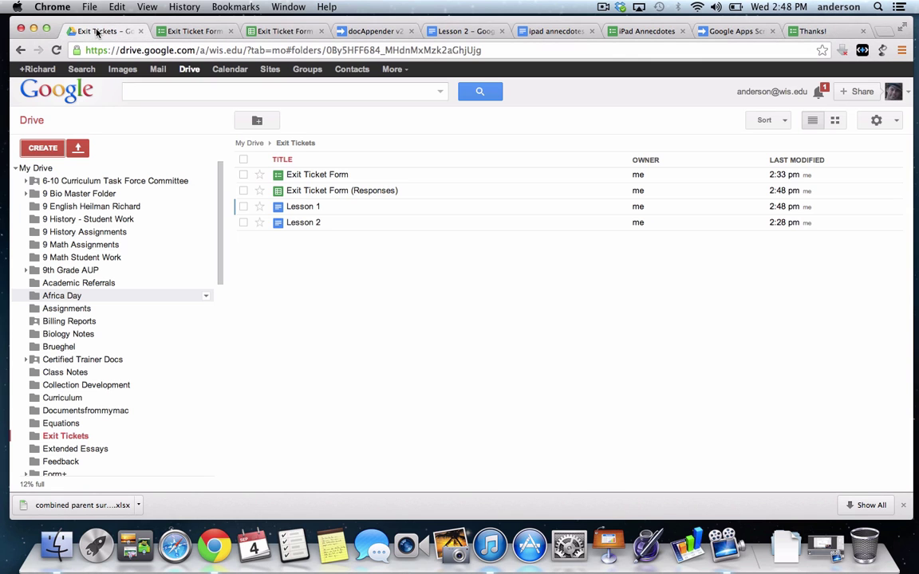
pyautogui.click(302, 207)
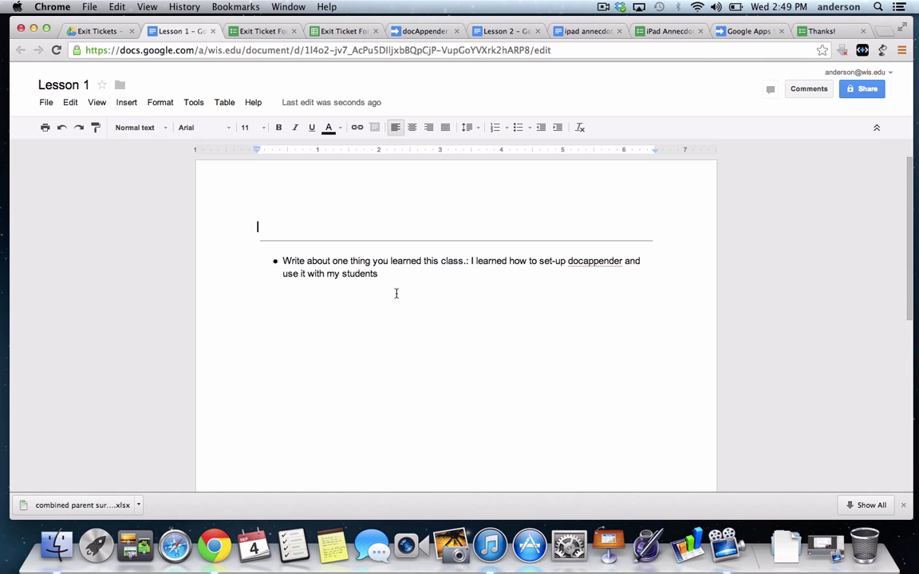
pyautogui.click(394, 273)
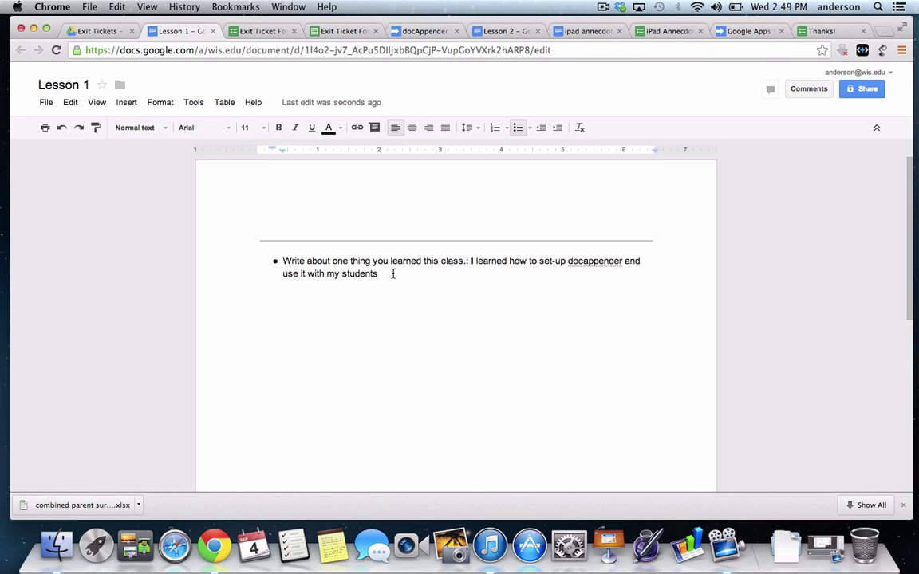